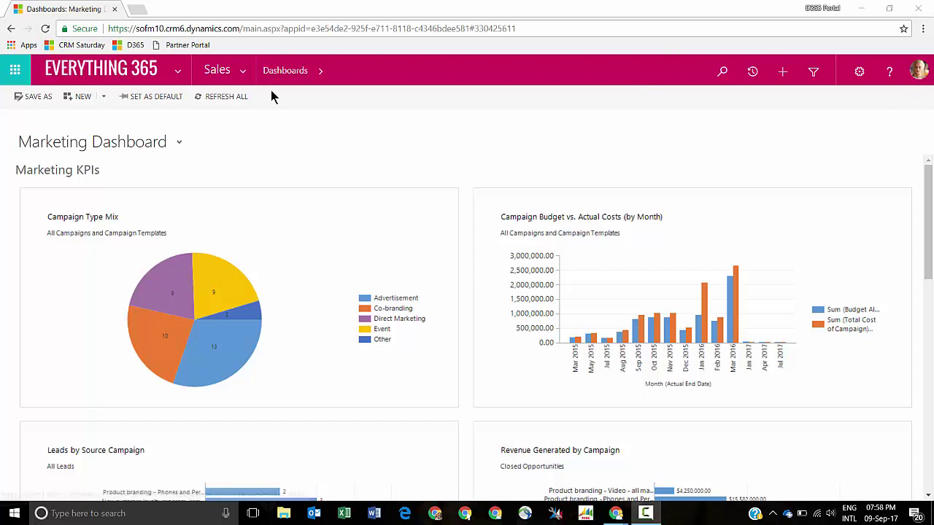
- Browse the navigation menu's Marketing area, then the Settings area, to view their groups
left_click(245, 78)
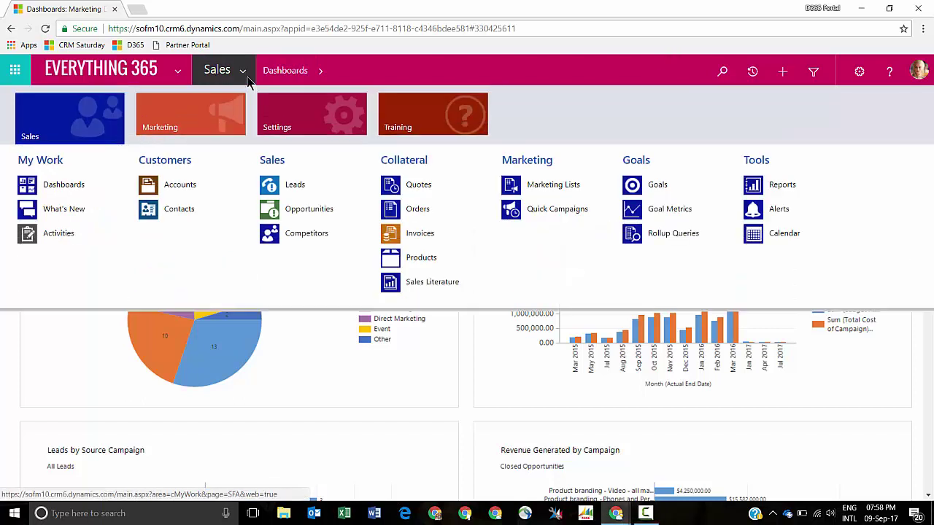
left_click(179, 115)
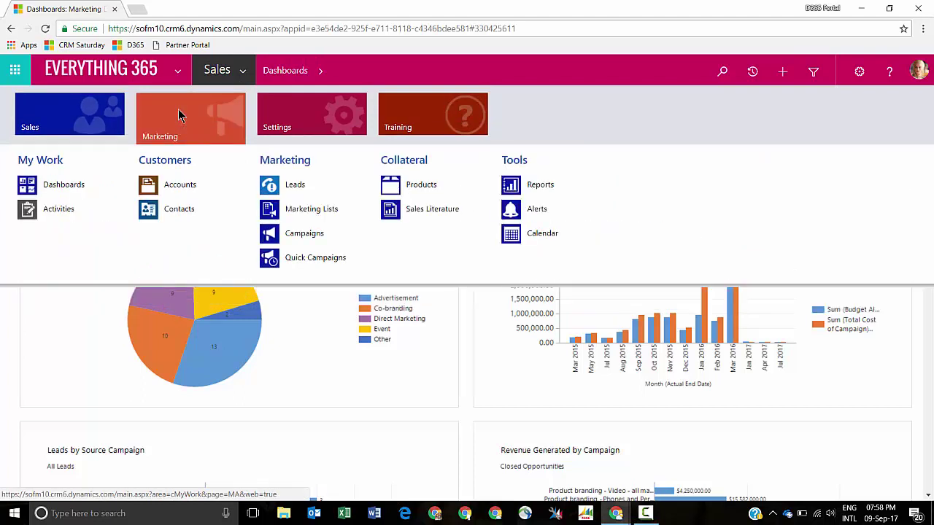
left_click(273, 121)
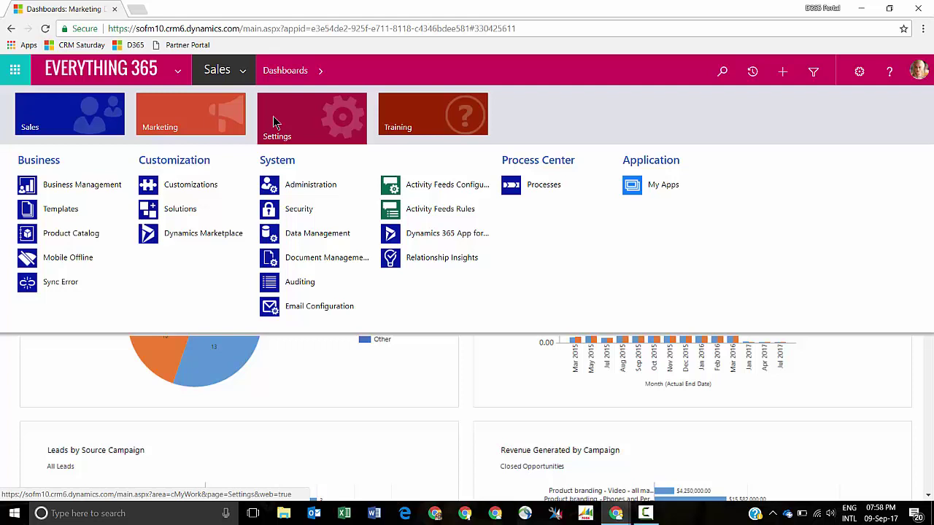
- Dismiss the navigation menu so the Marketing Dashboard's campaign KPI charts are fully visible
mouse_move(202, 116)
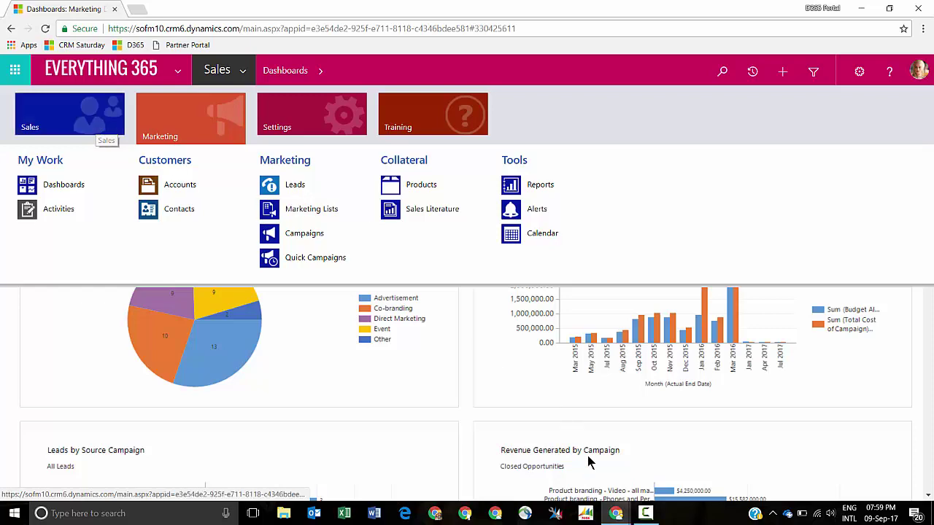
mouse_move(624, 517)
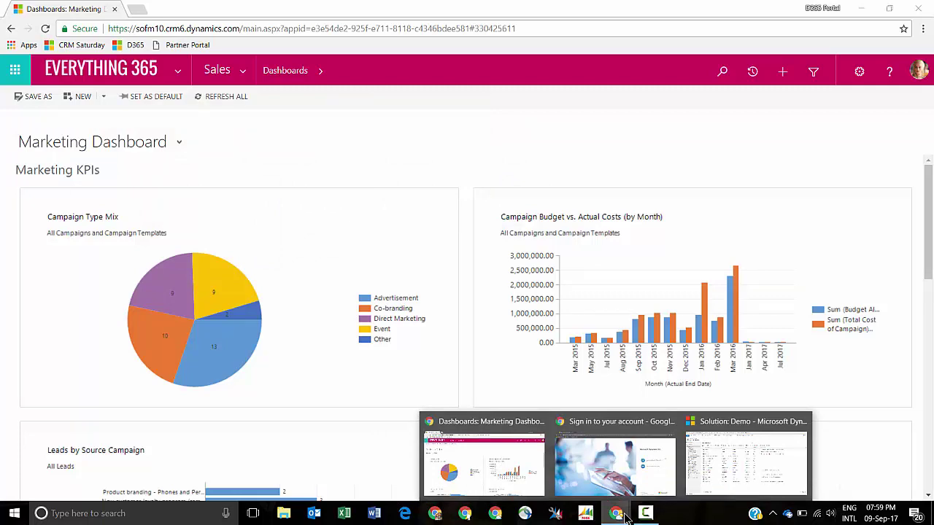
- In the Solution: Demo window, list the Apps components and start a new app
left_click(714, 493)
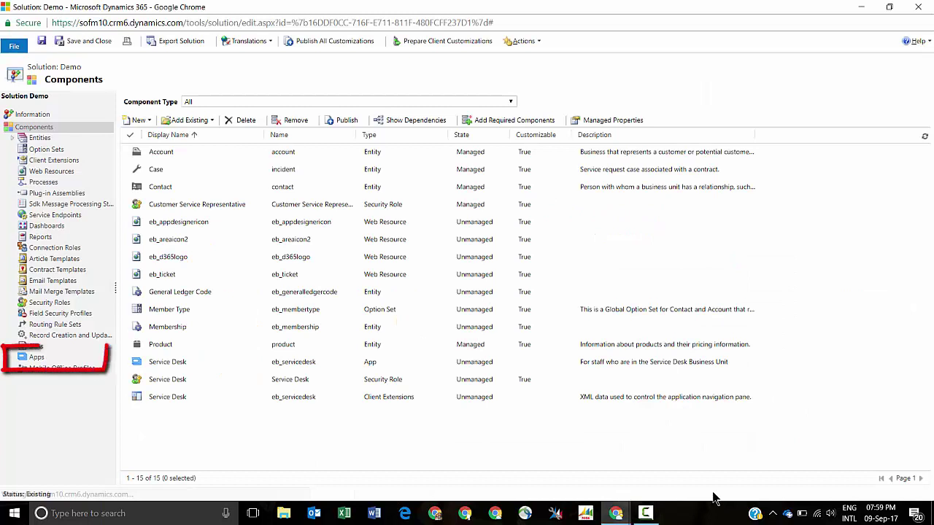
left_click(34, 361)
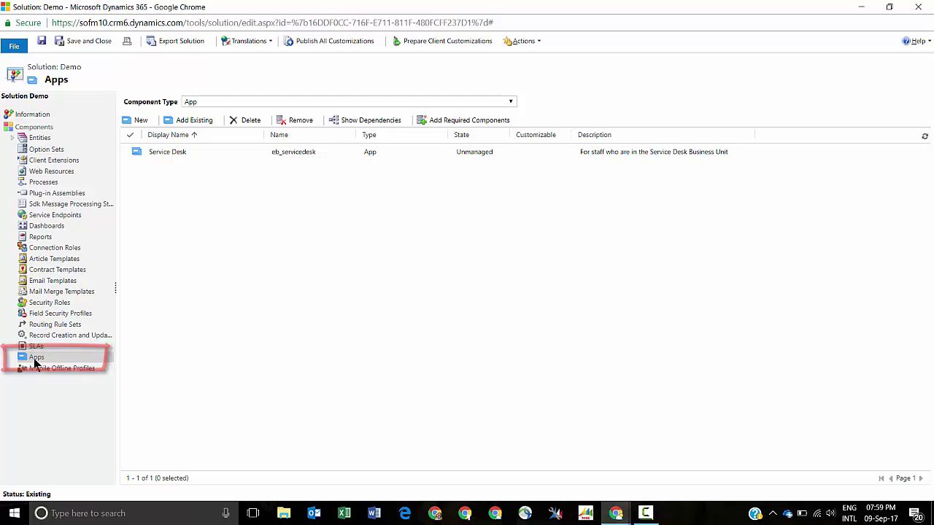
left_click(130, 122)
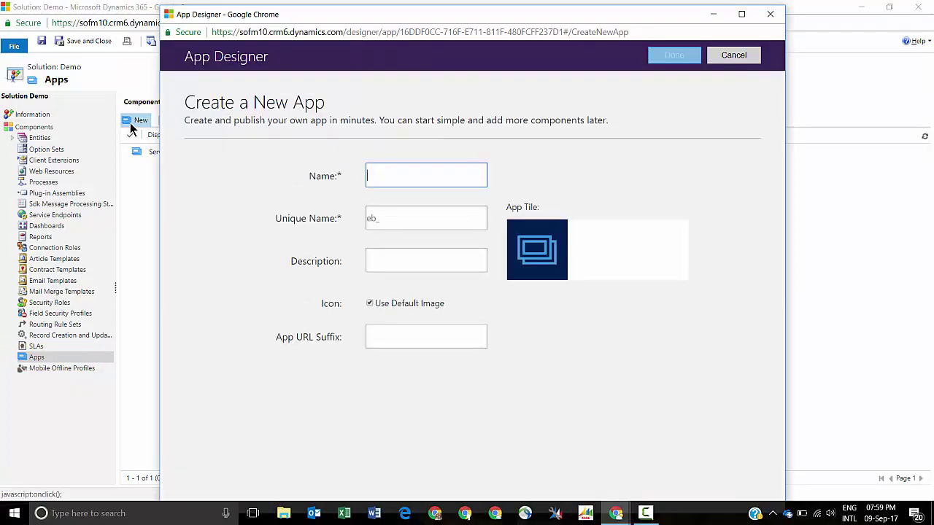
- Name the new app Test with unique name eb_test and a short test-app description
left_click(741, 13)
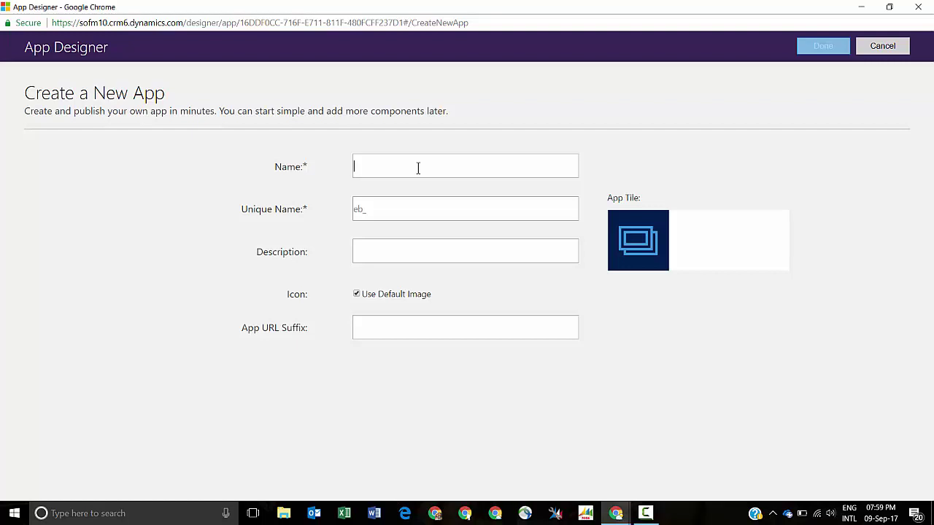
type("Test")
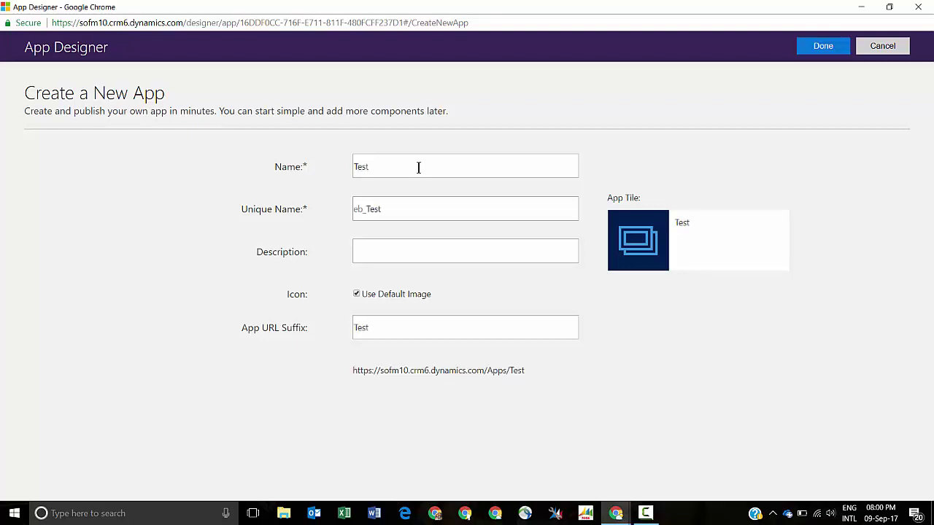
left_click(366, 209)
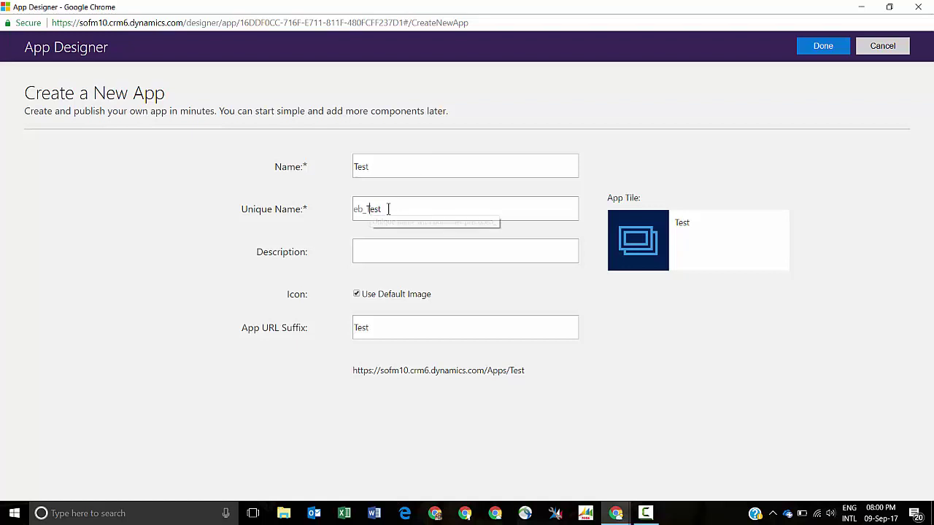
left_click_drag(367, 208, 374, 209)
type("t")
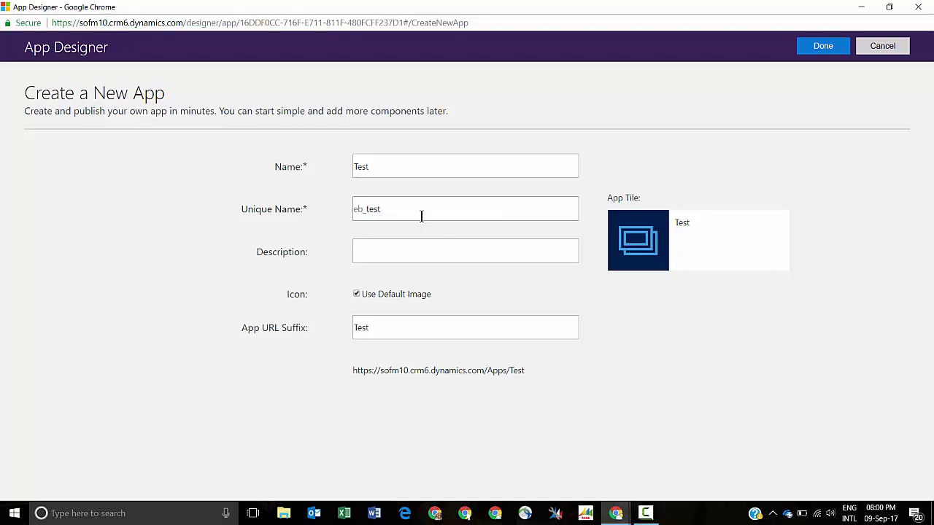
type("This is a test app")
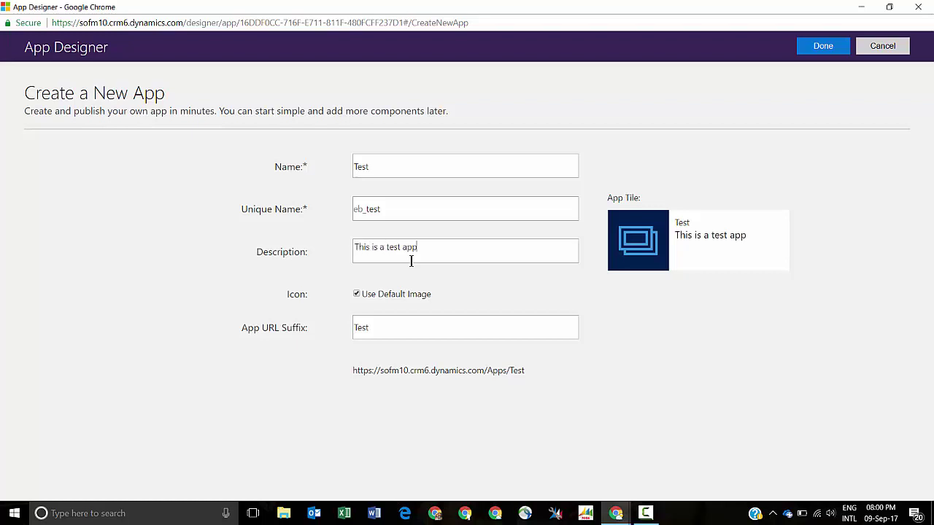
type(" for benitezhere")
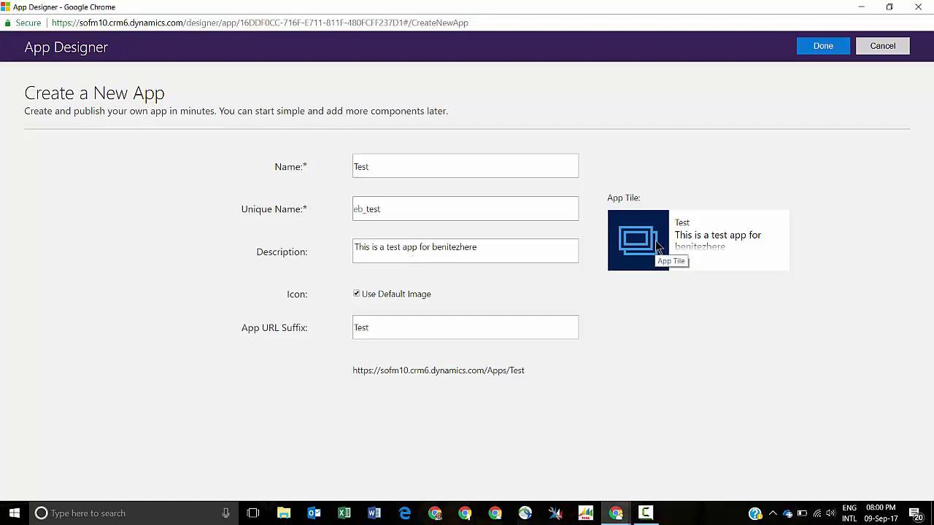
- Keep the default app icon after browsing alternatives, and finish creating the Test app
left_click(357, 294)
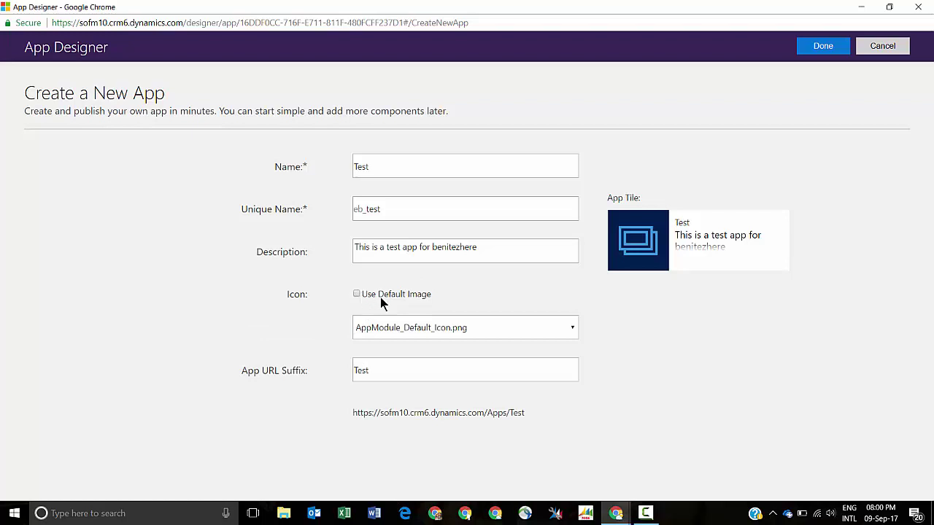
left_click(575, 330)
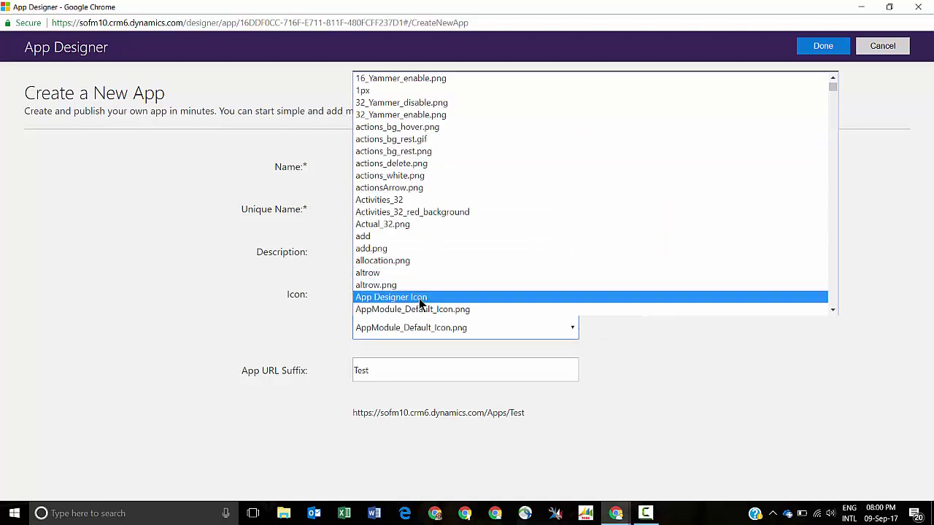
left_click(653, 397)
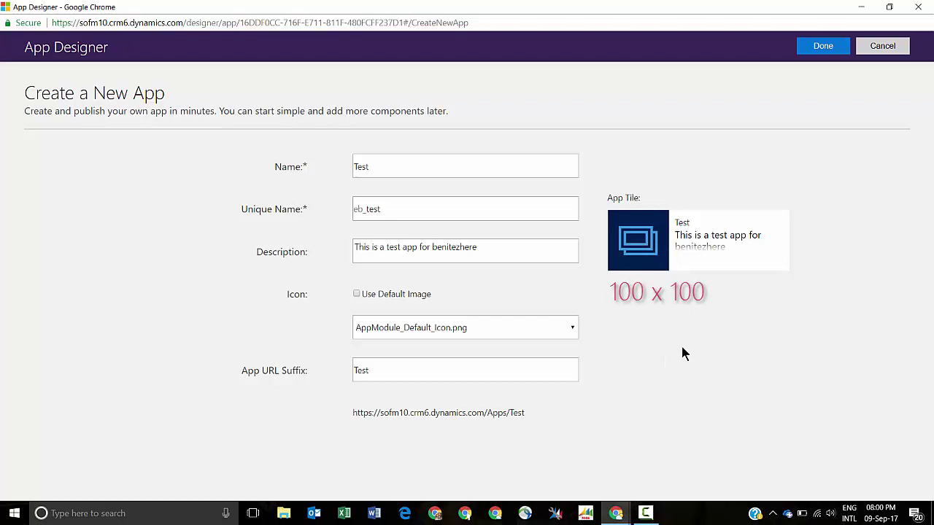
left_click(357, 293)
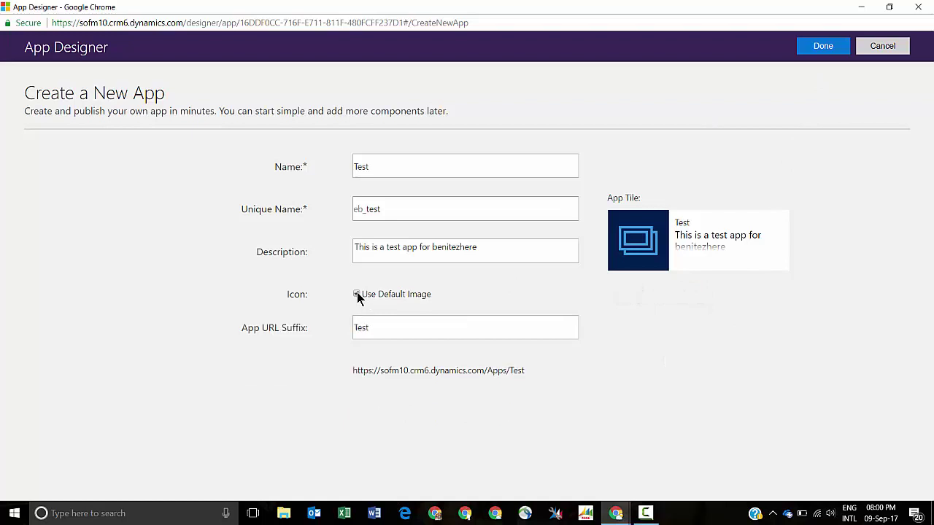
left_click(825, 46)
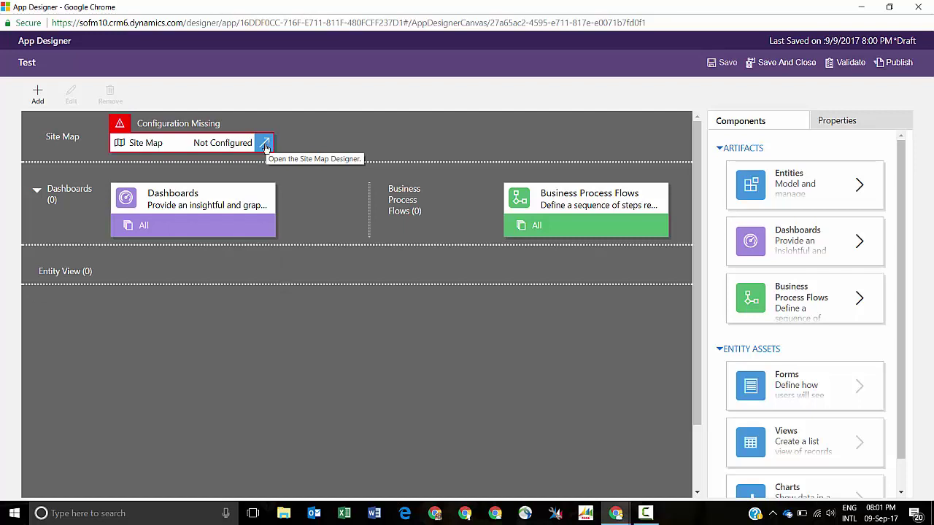
- Open the Test app's site map in the Sitemap Designer
left_click(265, 144)
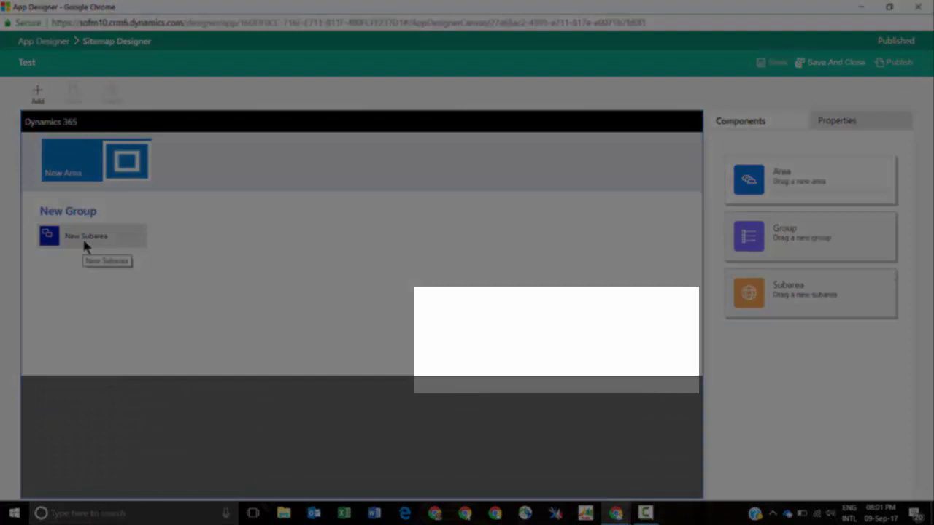
- Retitle New Area to Marketing and New Group to Customers, then select the subarea
left_click(86, 180)
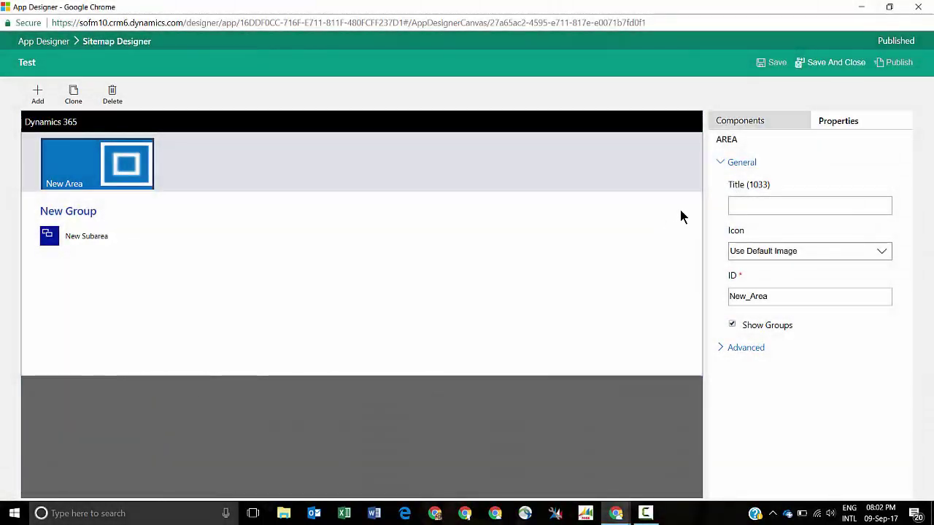
left_click(780, 207)
type("Mar")
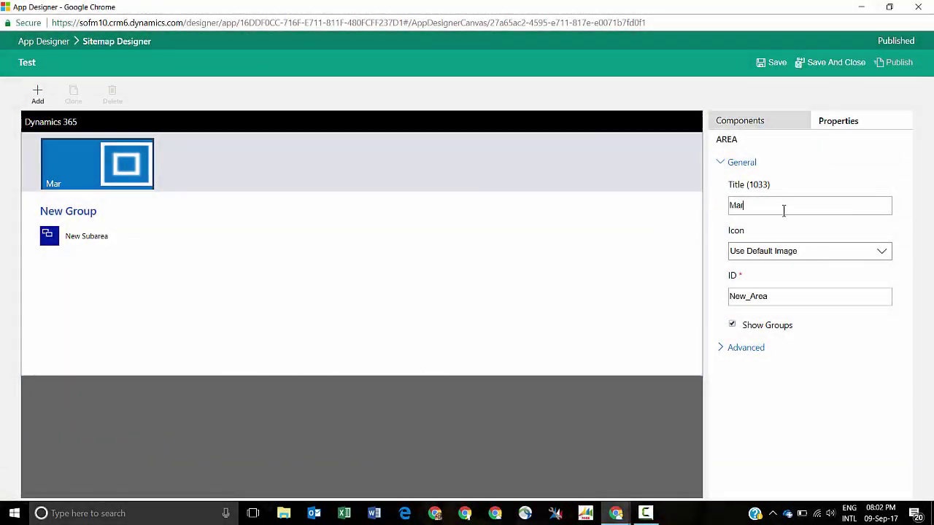
type("keting")
left_click(73, 211)
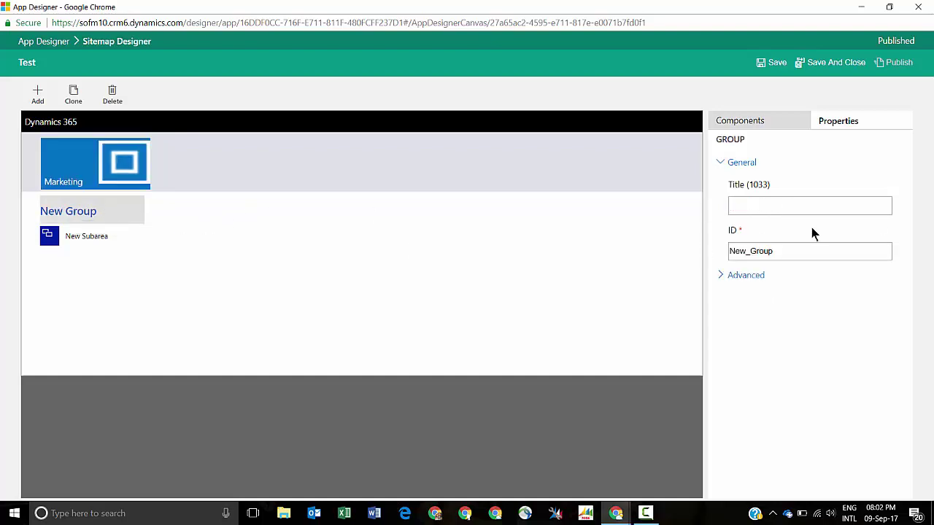
left_click(778, 207)
type("CUstomer")
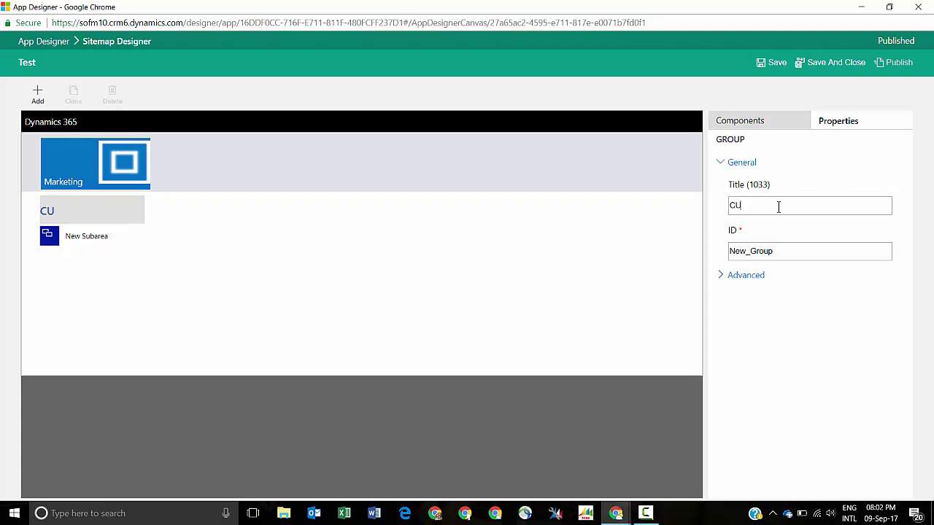
key("BackSpace")
key("BackSpace")
key("BackSpace")
key("BackSpace")
key("BackSpace")
key("BackSpace")
key("BackSpace")
type("ustomers")
left_click(102, 236)
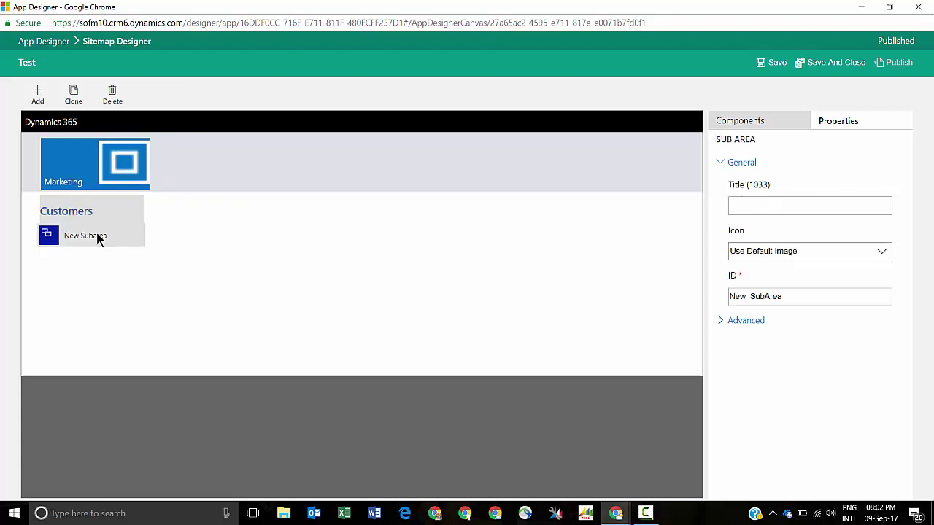
left_click(773, 207)
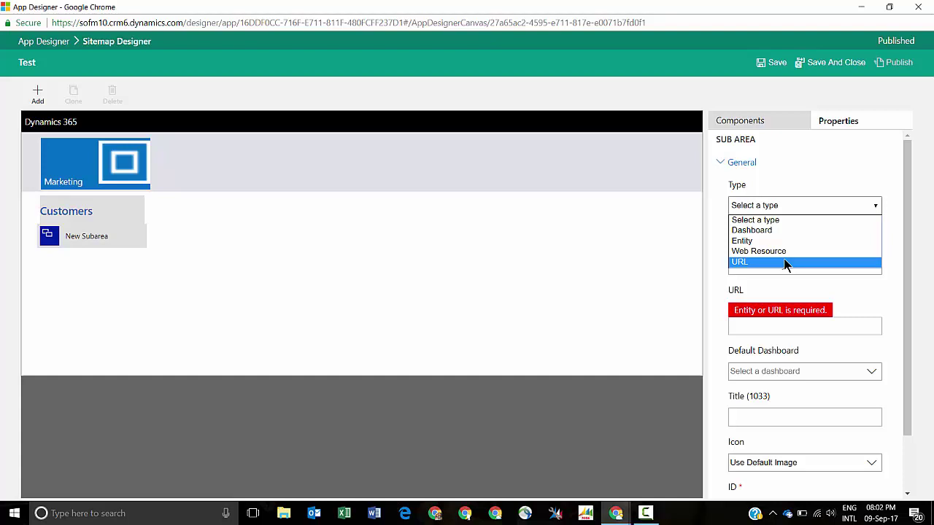
- Make the existing subarea an Entity type pointing to Account
left_click(784, 245)
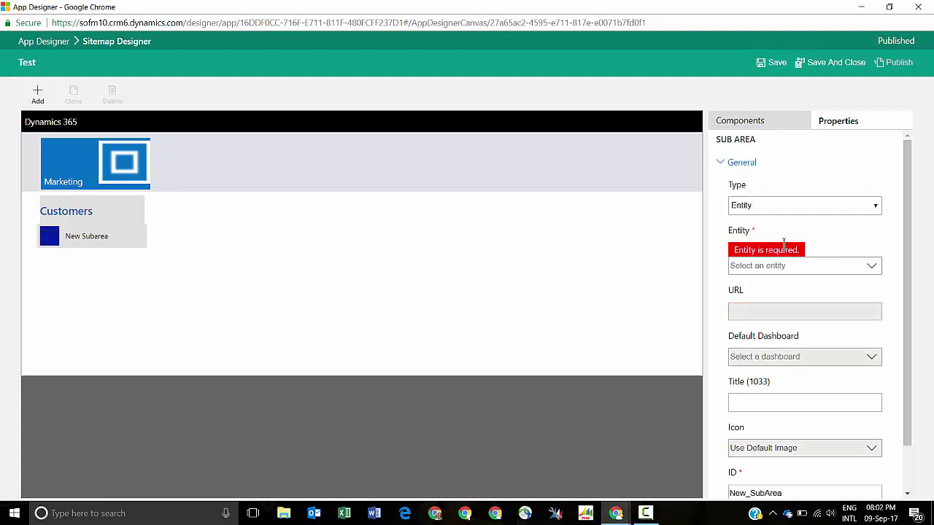
left_click(872, 267)
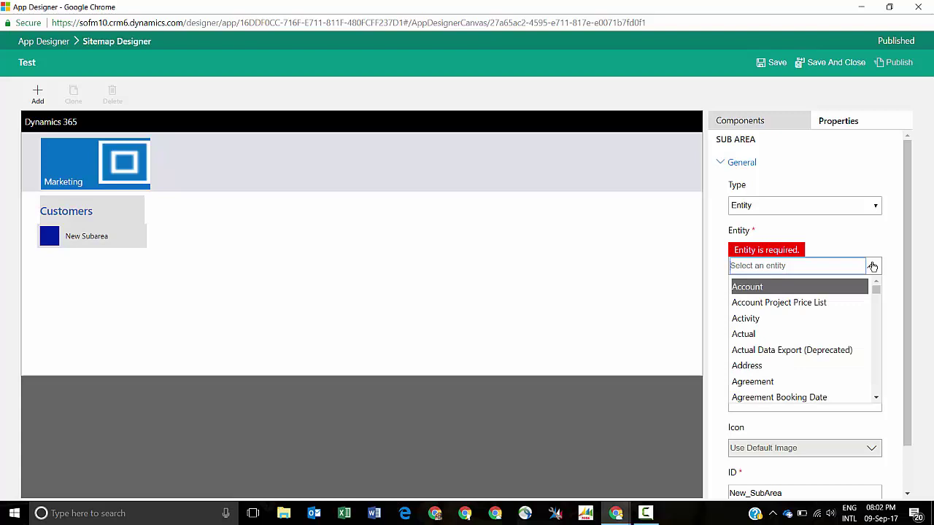
left_click(825, 290)
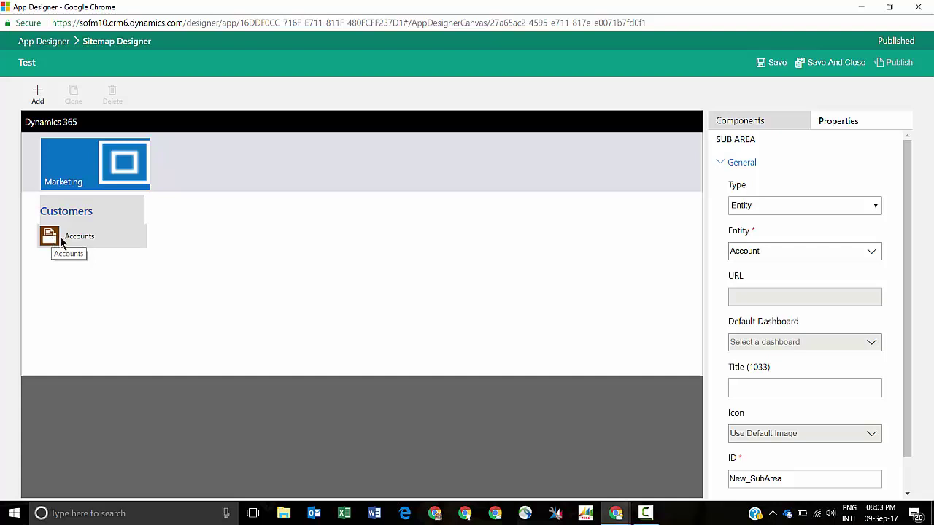
- Add a second subarea pointing to the Contact entity and save the sitemap
left_click(44, 98)
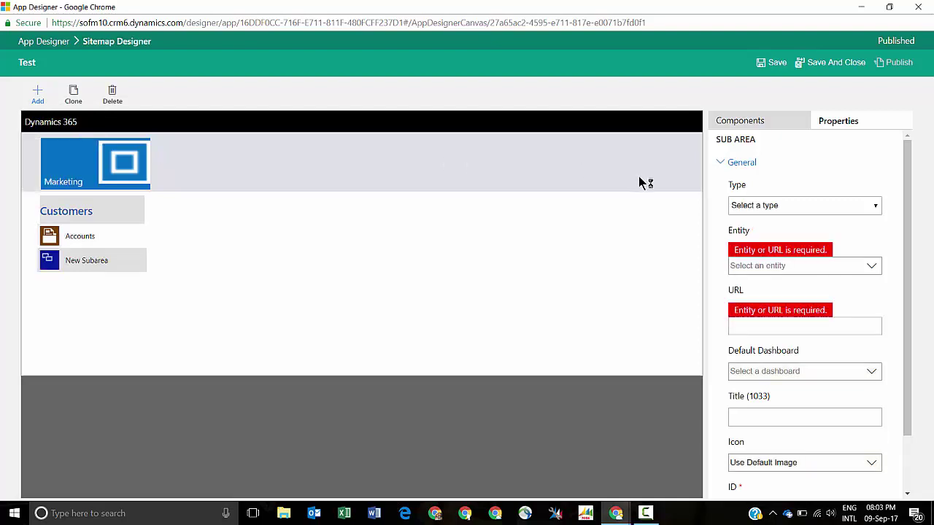
left_click(770, 206)
left_click(755, 243)
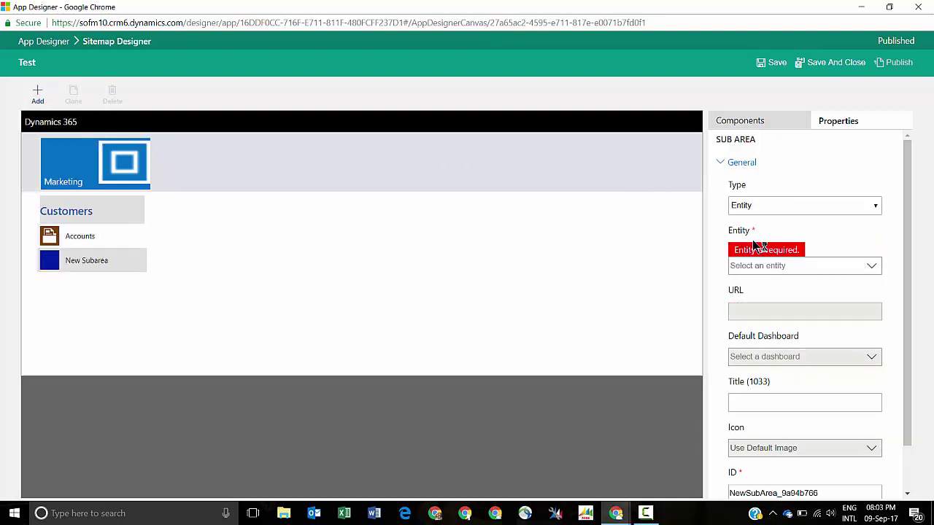
left_click(770, 265)
type("Cont")
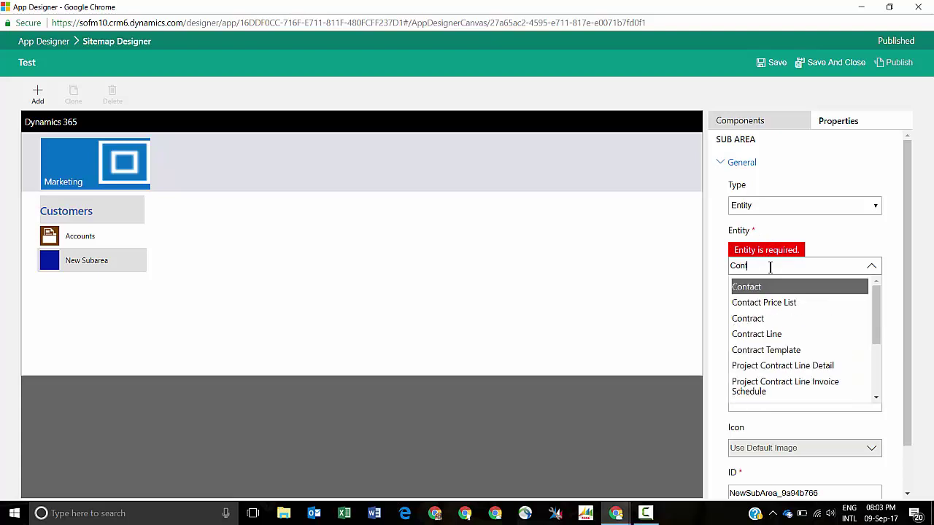
left_click(770, 287)
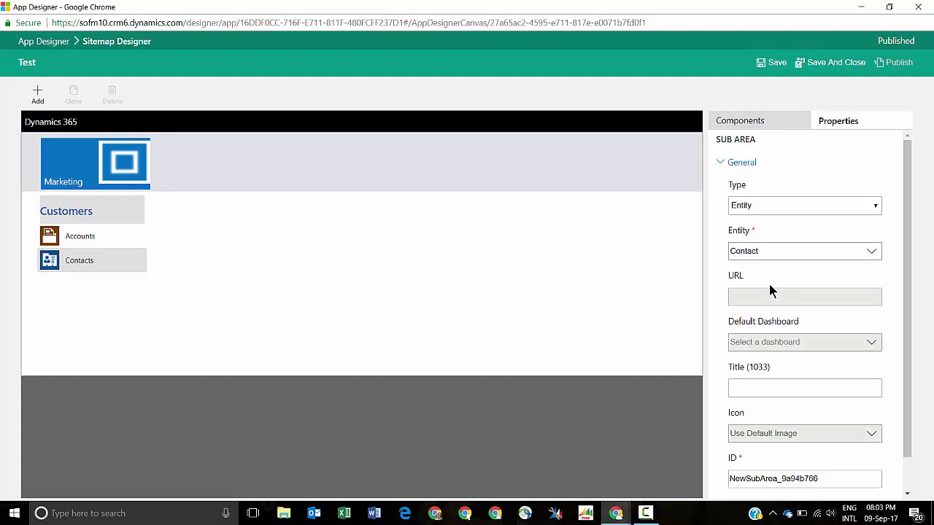
left_click(819, 64)
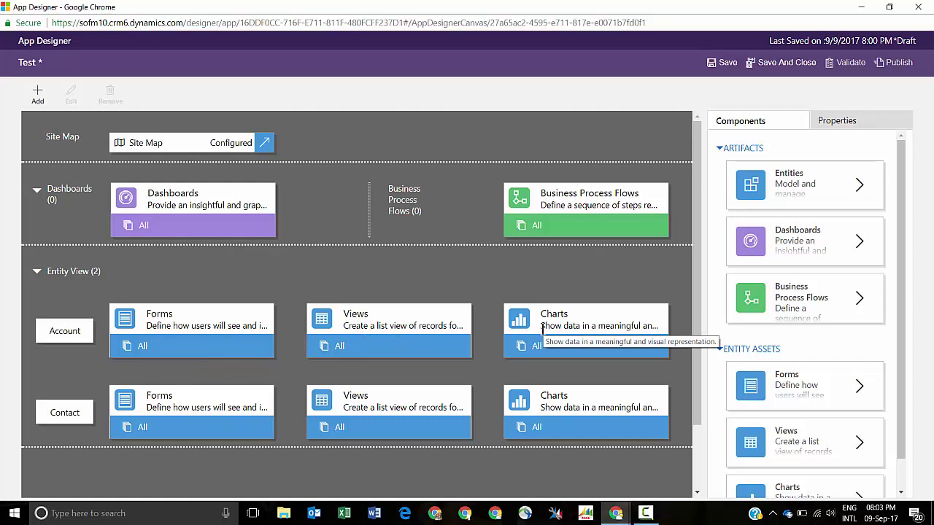
- Save and close the Test app, then refresh the Demo solution's Apps list to show it
left_click(797, 72)
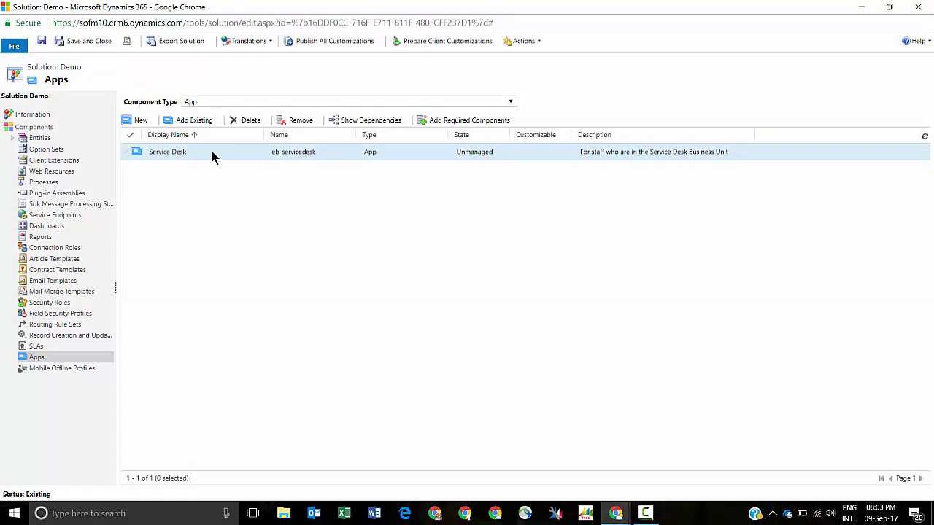
left_click(214, 153)
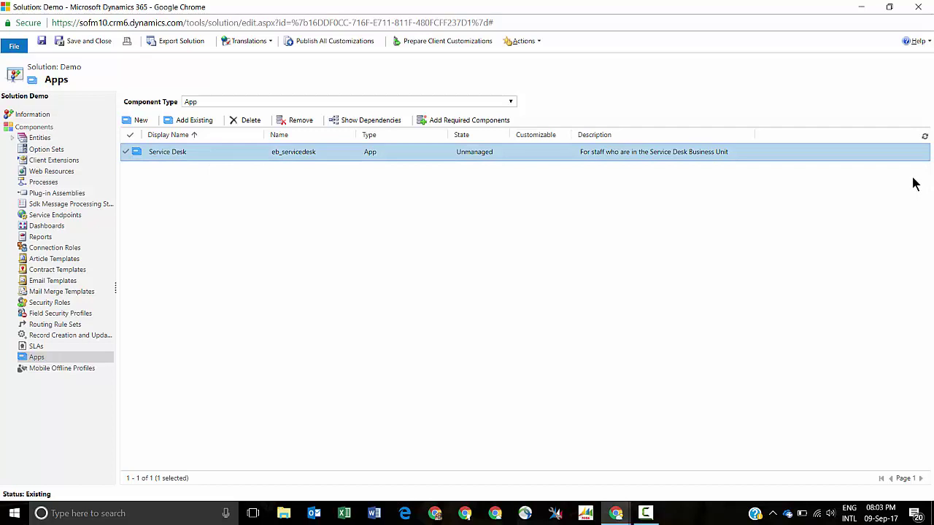
left_click(924, 138)
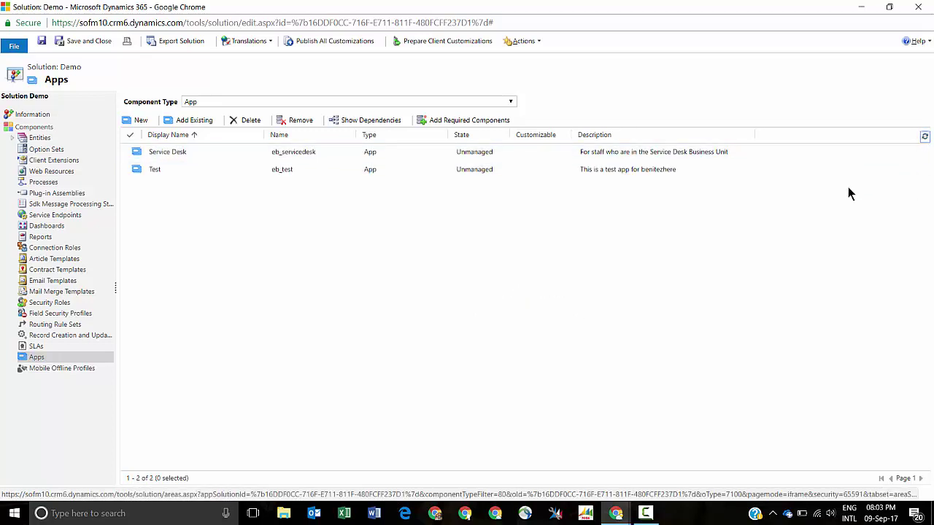
- Open Service Desk in the App Designer, review its sitemap groups, and return to the canvas
double_click(222, 155)
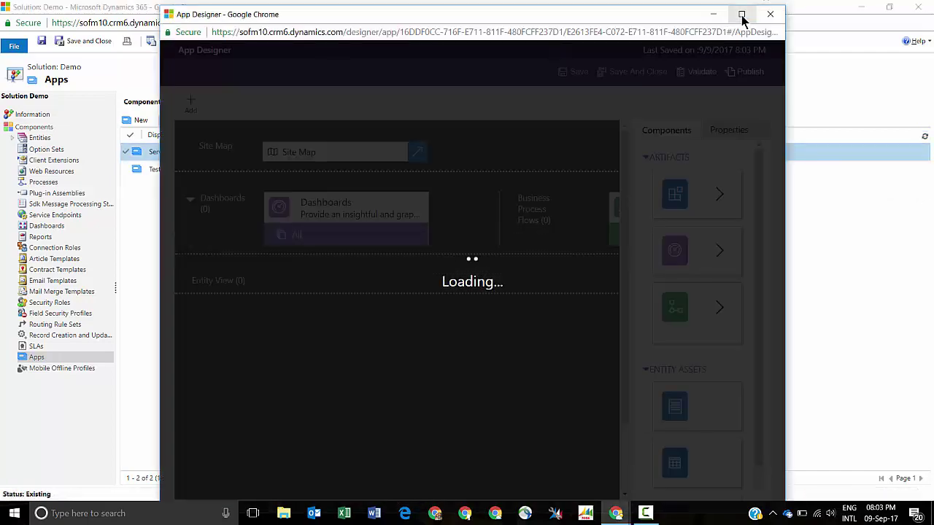
left_click(741, 14)
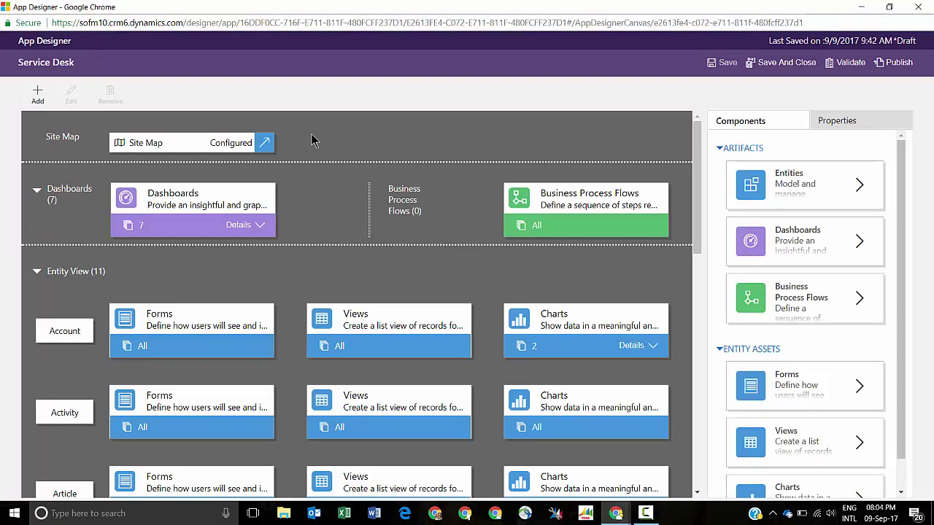
left_click(271, 147)
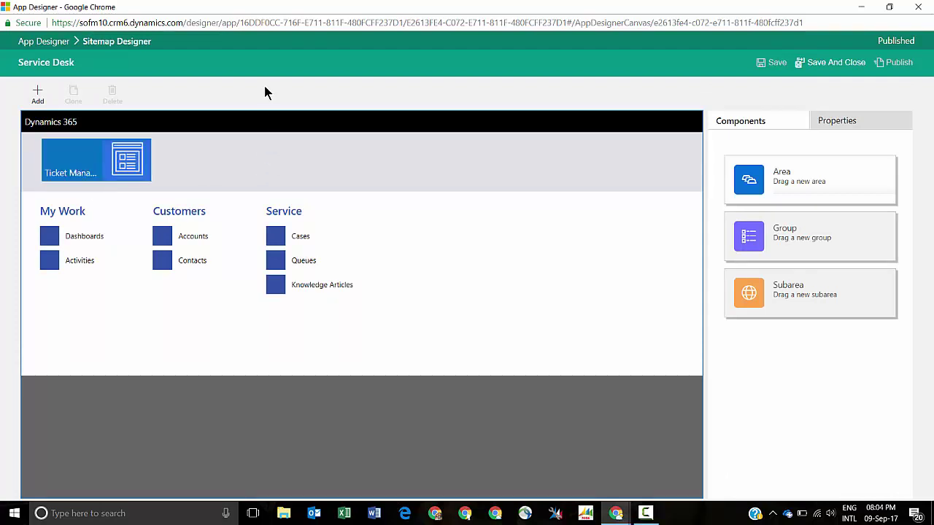
left_click_drag(77, 212, 169, 297)
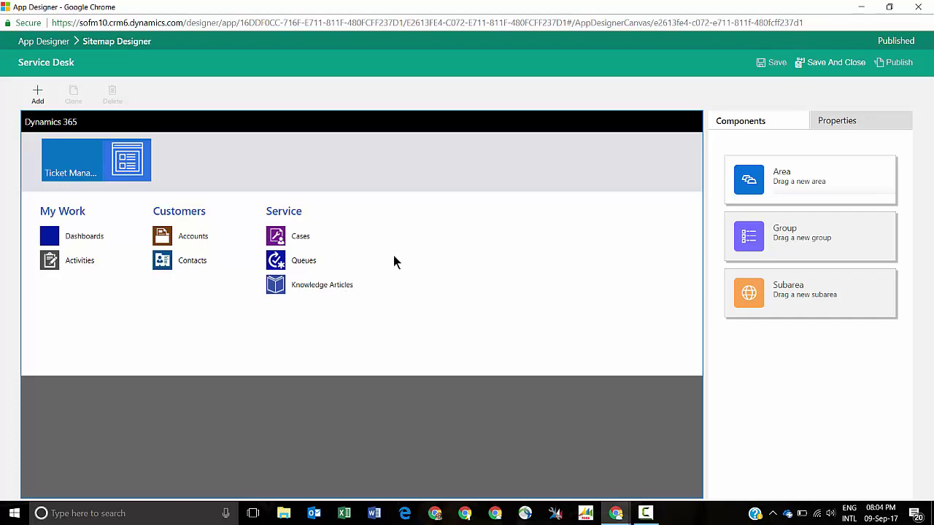
left_click(812, 63)
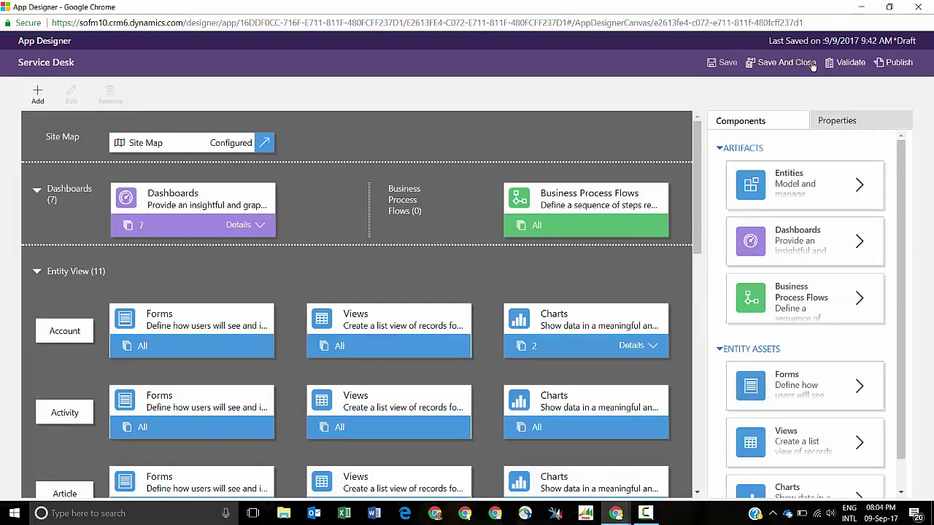
scroll(255, 261, "down", 2)
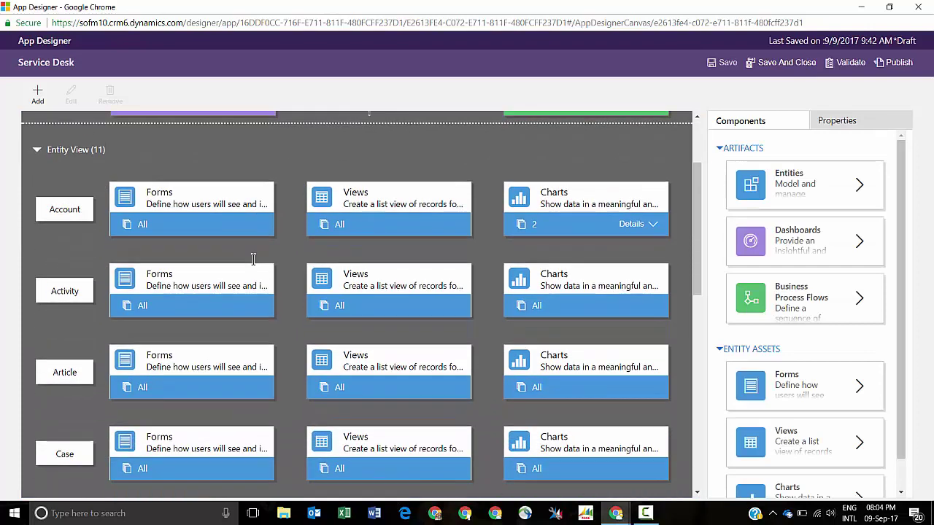
- Tick the Account, account card, Recent Cases and Entitlements, and Account Quick Create forms
left_click(167, 206)
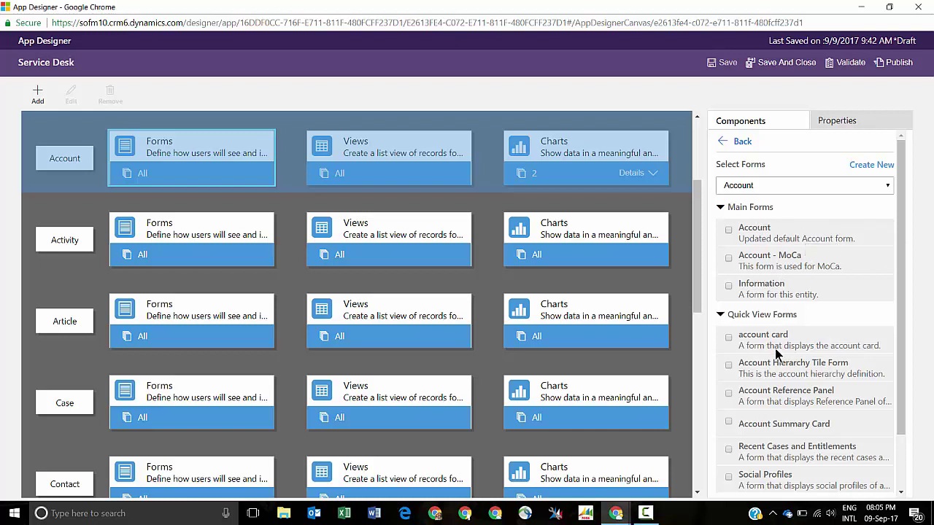
scroll(777, 345, "down", 2)
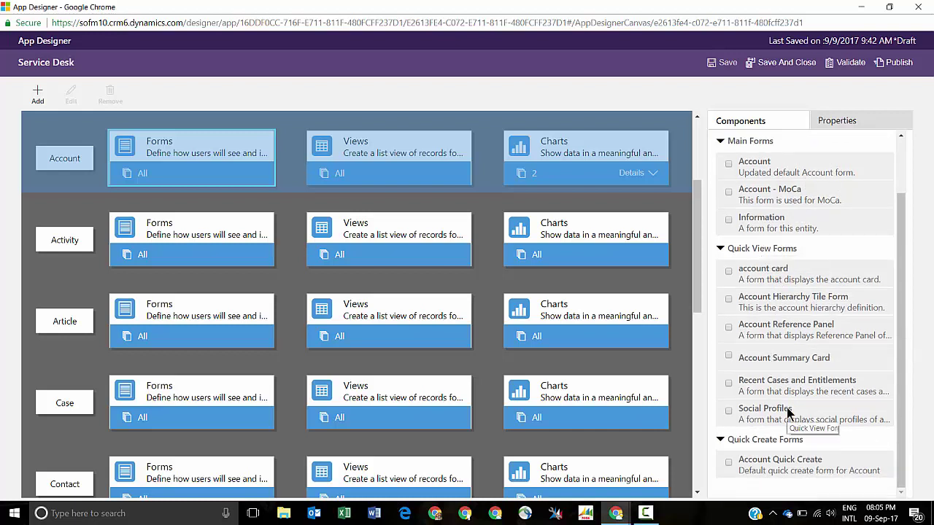
scroll(788, 410, "up", 2)
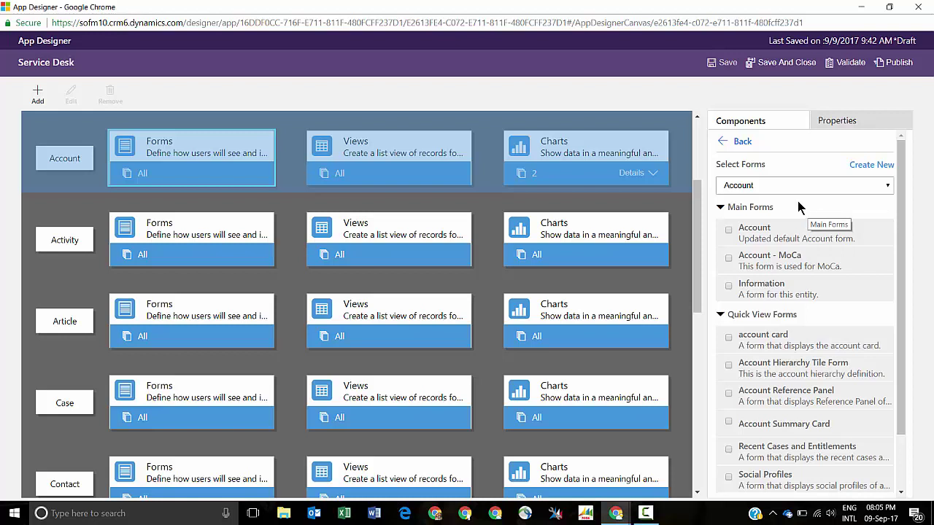
left_click(735, 230)
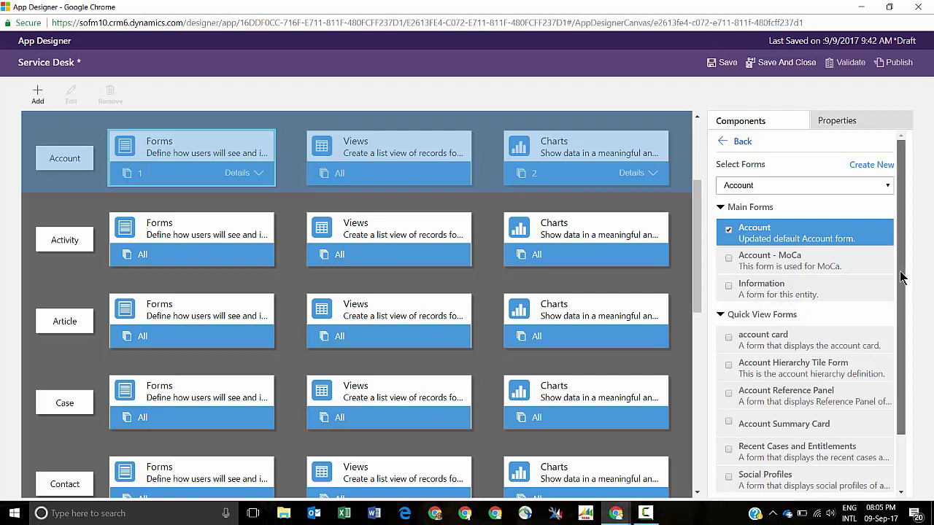
left_click_drag(901, 274, 902, 335)
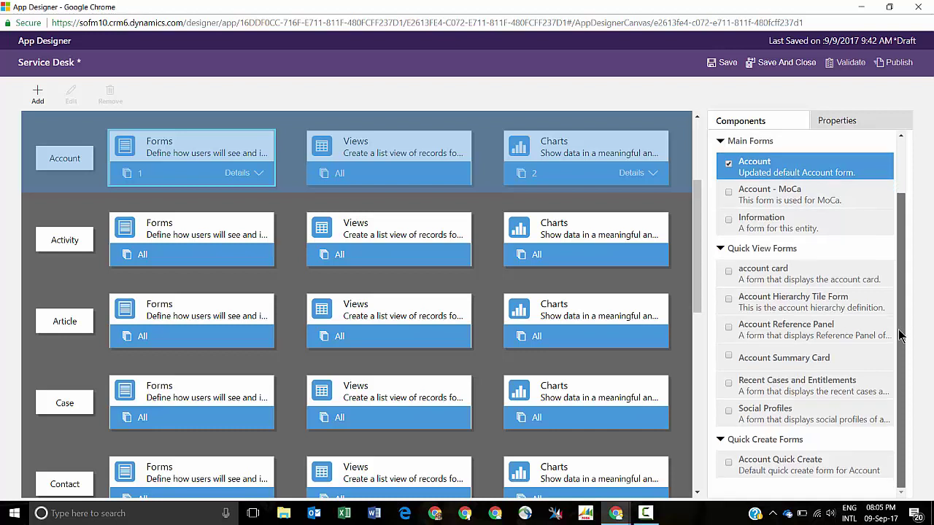
left_click(728, 272)
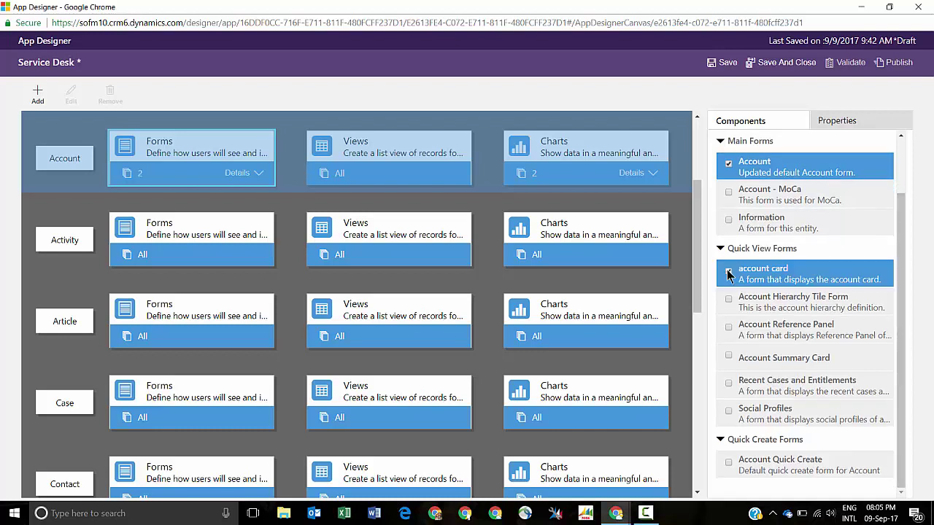
left_click(728, 384)
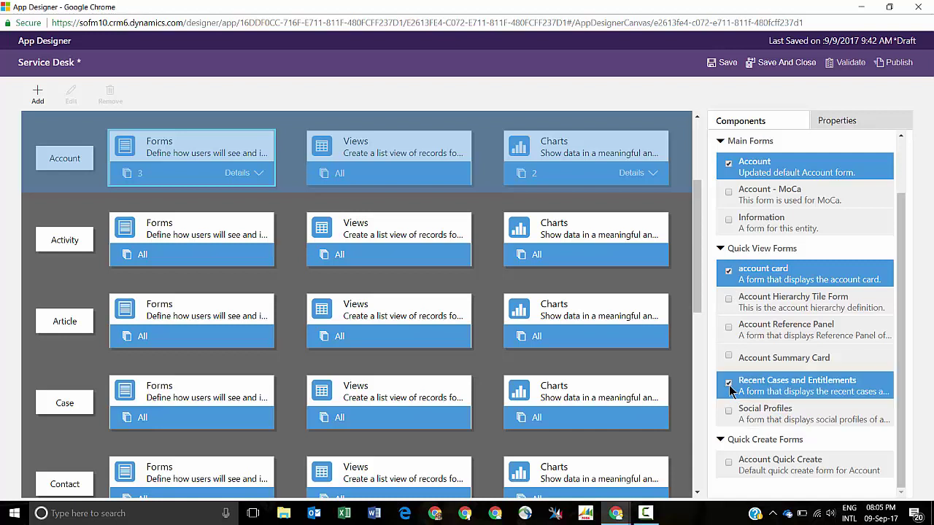
left_click(729, 462)
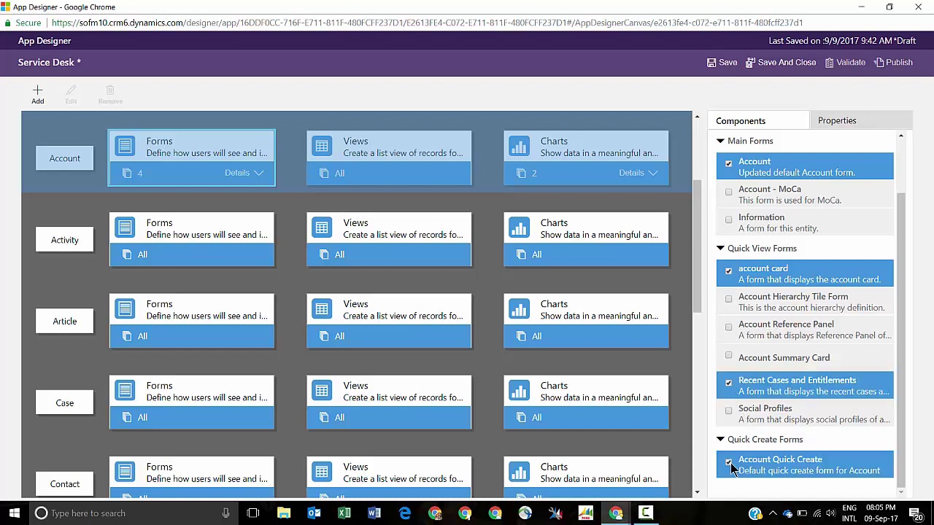
left_click(396, 159)
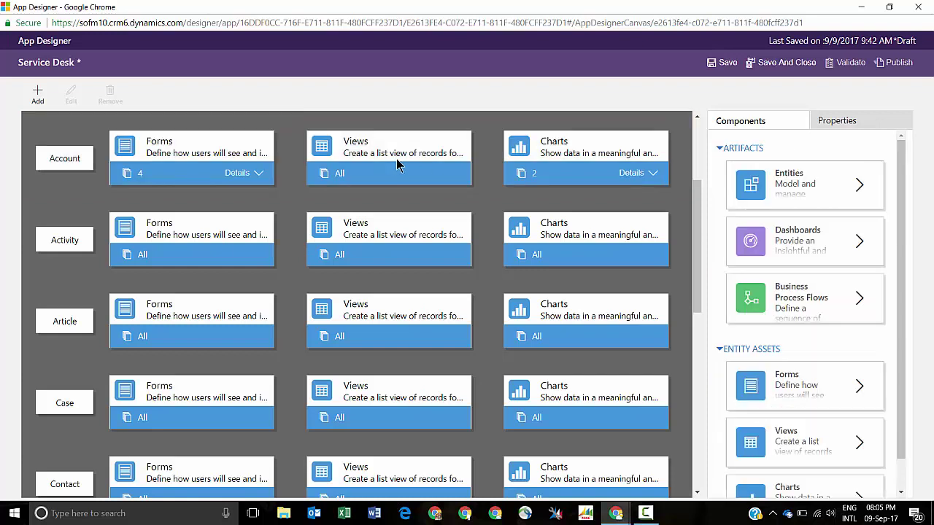
- Include the Active Accounts and Inactive Accounts views for Account
left_click(402, 182)
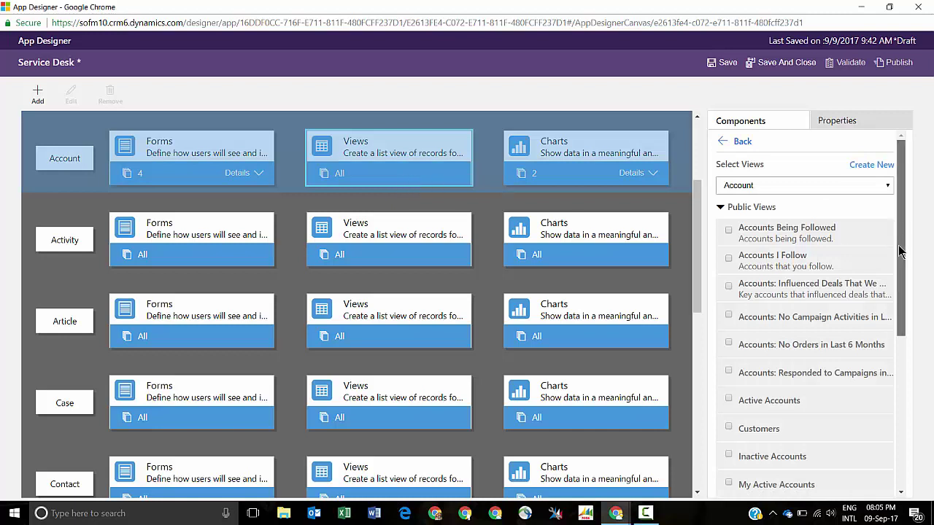
left_click_drag(902, 261, 902, 280)
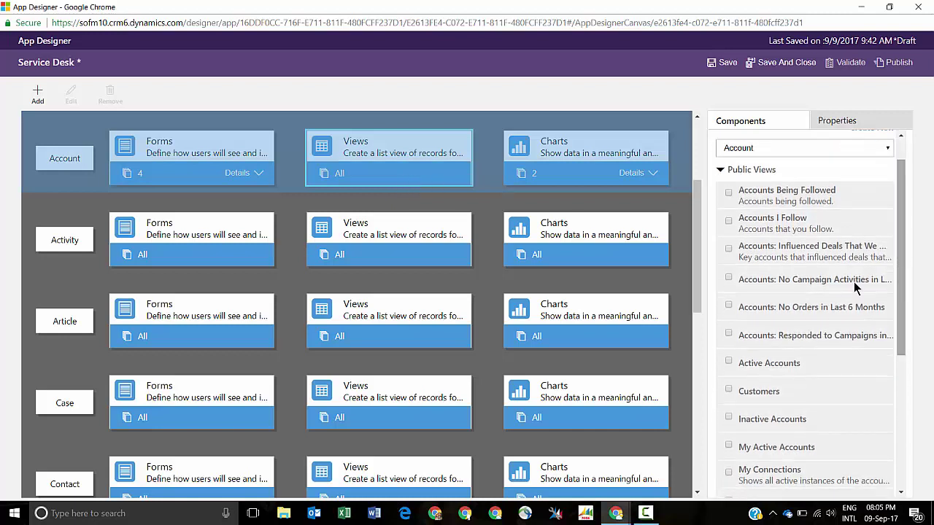
left_click(728, 362)
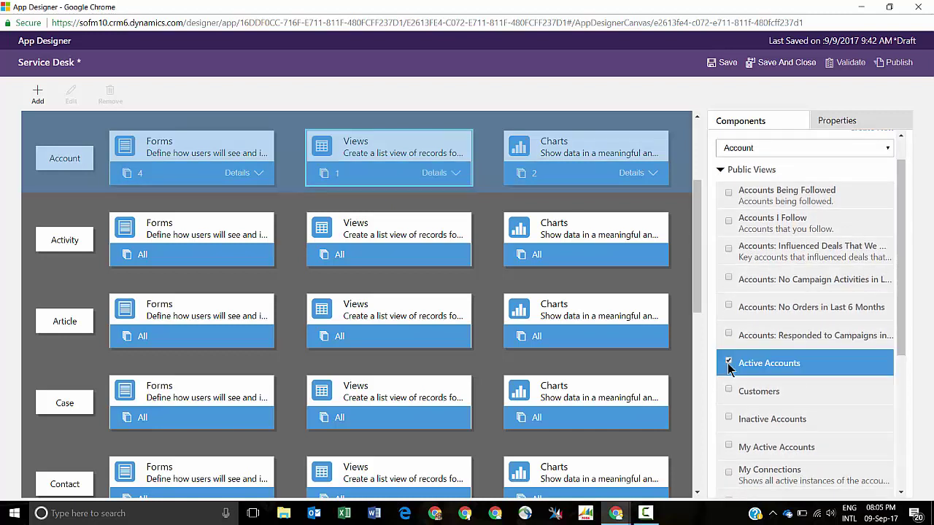
left_click(730, 417)
scroll(810, 420, "down", 3)
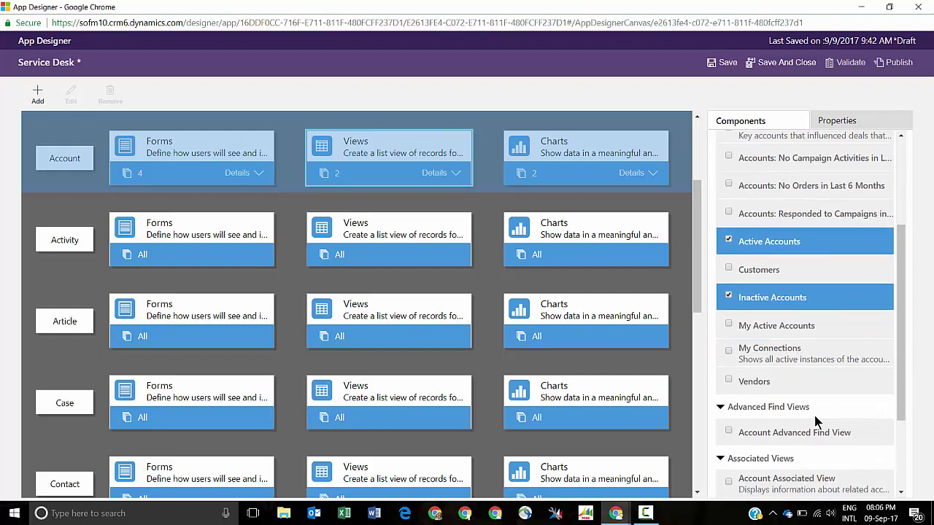
scroll(816, 421, "up", 3)
scroll(816, 421, "down", 4)
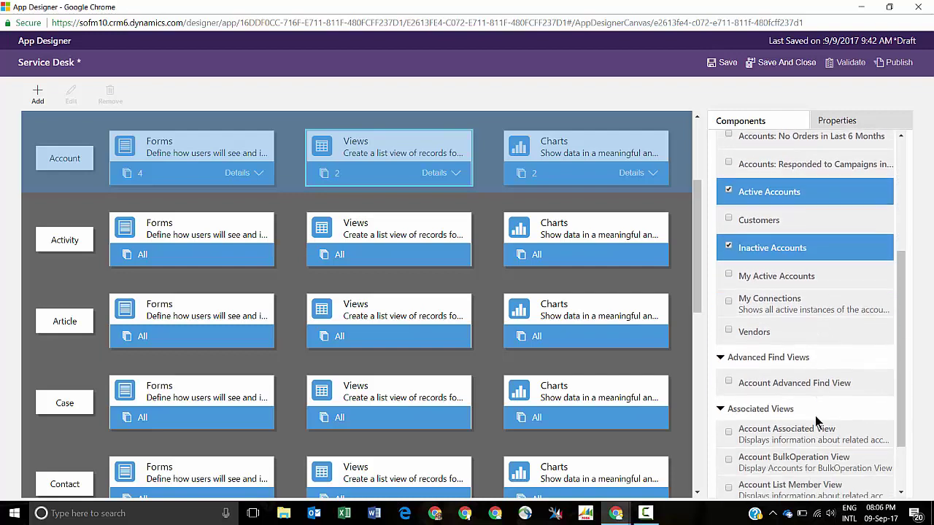
scroll(815, 416, "down", 2)
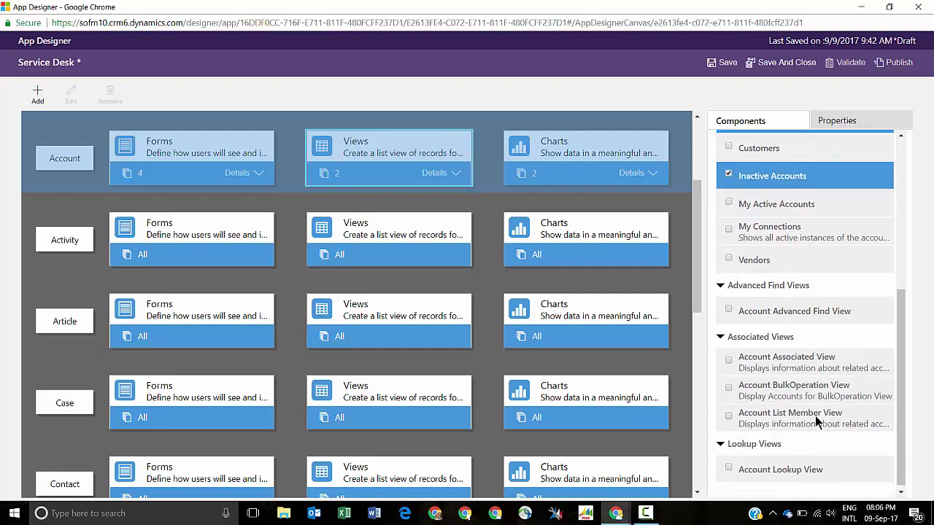
- Add the Account Advanced Find, Lookup and Associated views, then list the Account charts
left_click(730, 311)
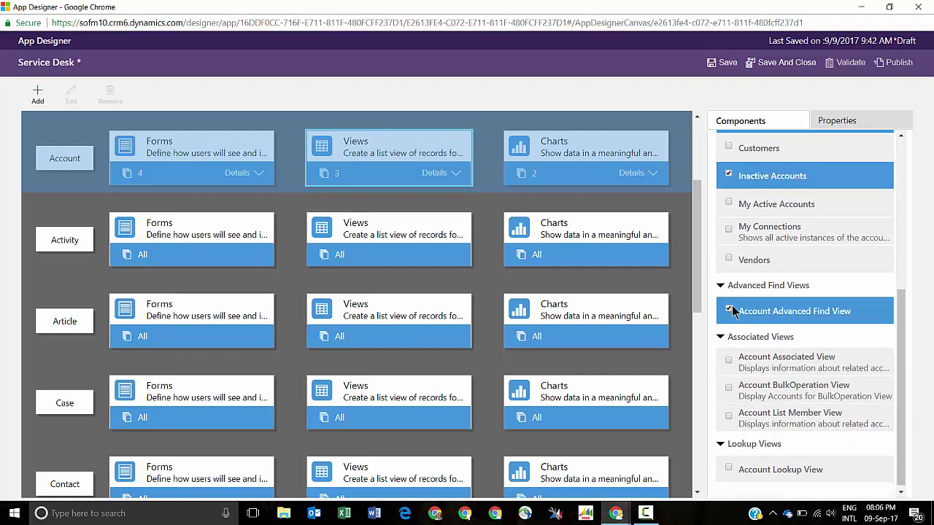
left_click(728, 469)
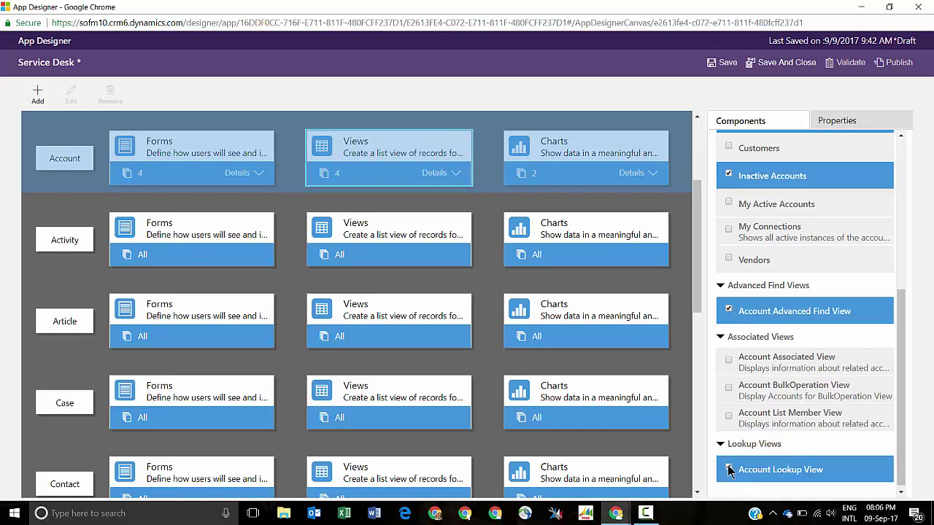
left_click(729, 361)
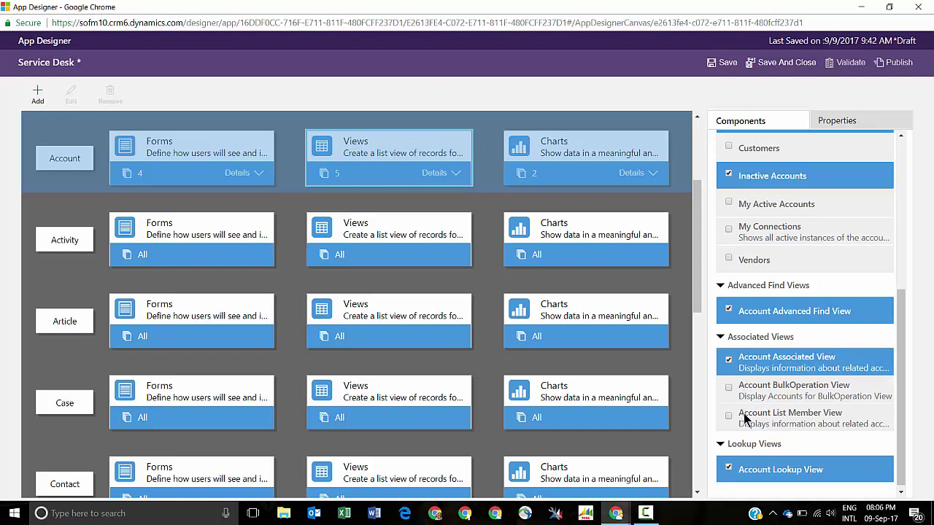
left_click(552, 178)
left_click(553, 178)
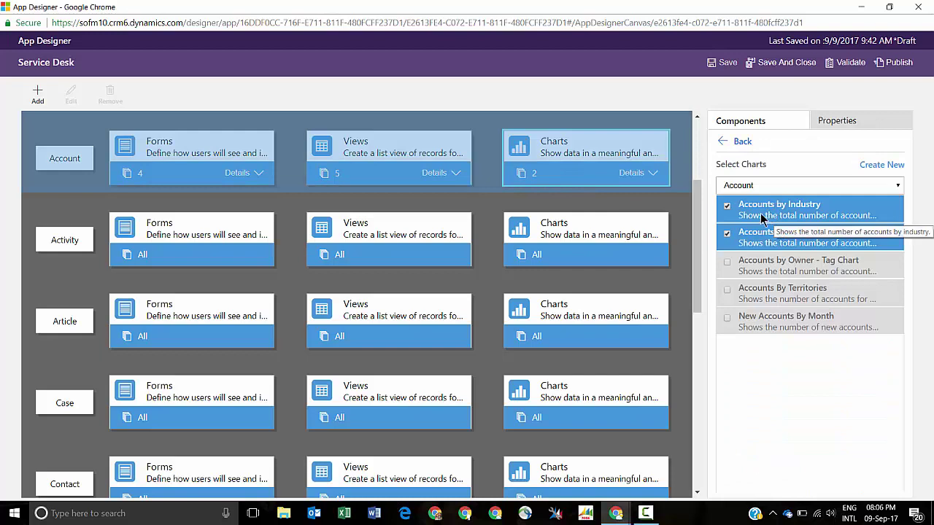
left_click_drag(698, 210, 688, 294)
- Include the Case main form, Case Reference Panel quick view and Case Quick Create forms
left_click(215, 168)
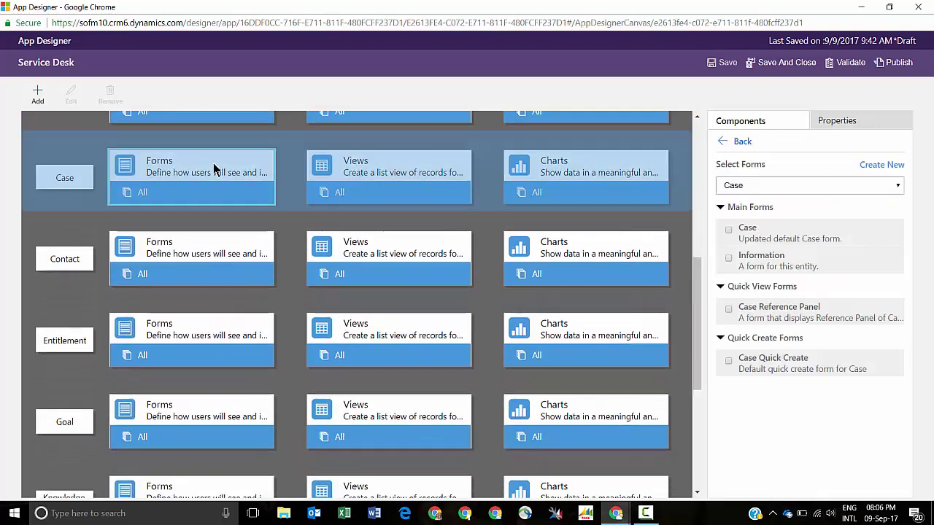
left_click(749, 235)
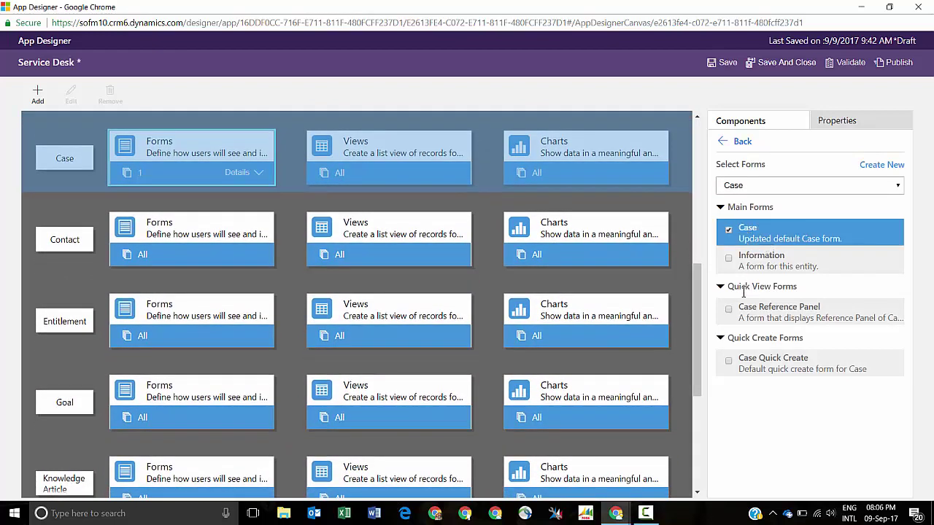
left_click(728, 311)
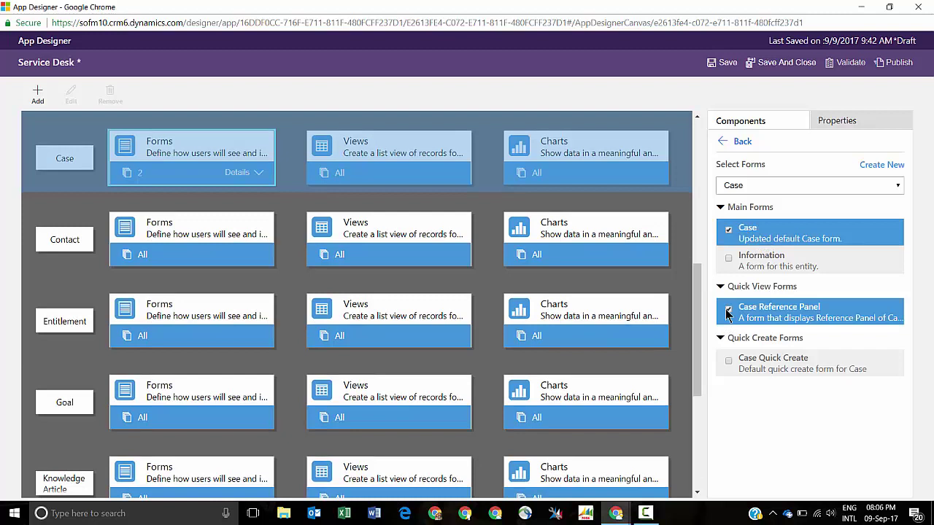
left_click(728, 361)
- Include Case views Active, All, Created last 6 months, All Escalated and Being Followed
left_click(399, 158)
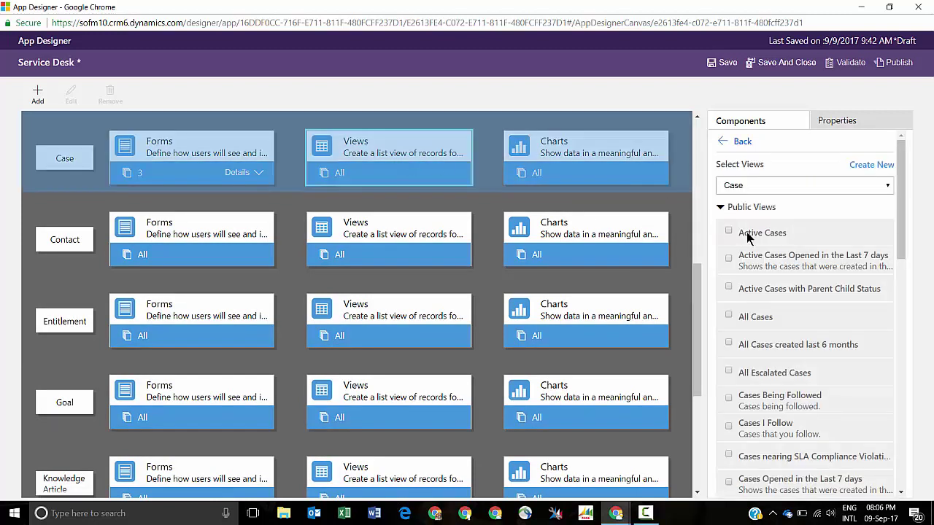
left_click(745, 236)
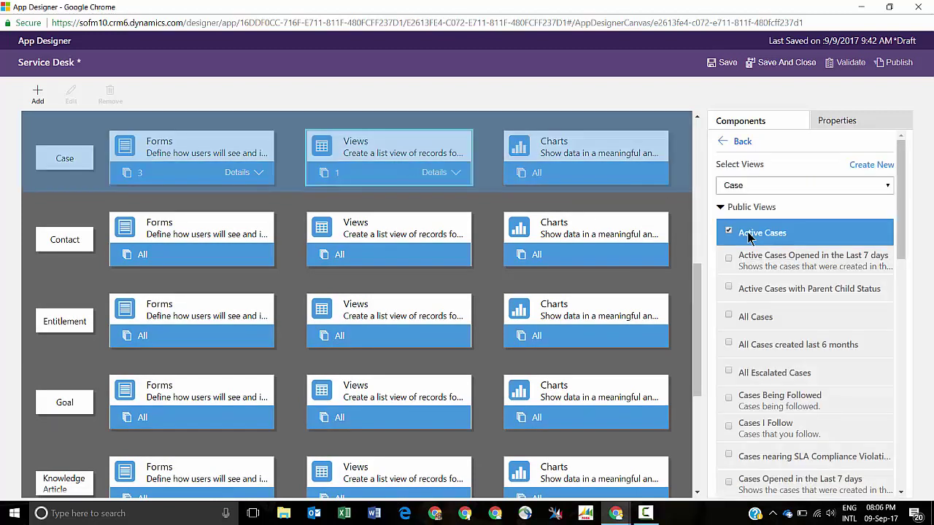
left_click(757, 321)
left_click(756, 347)
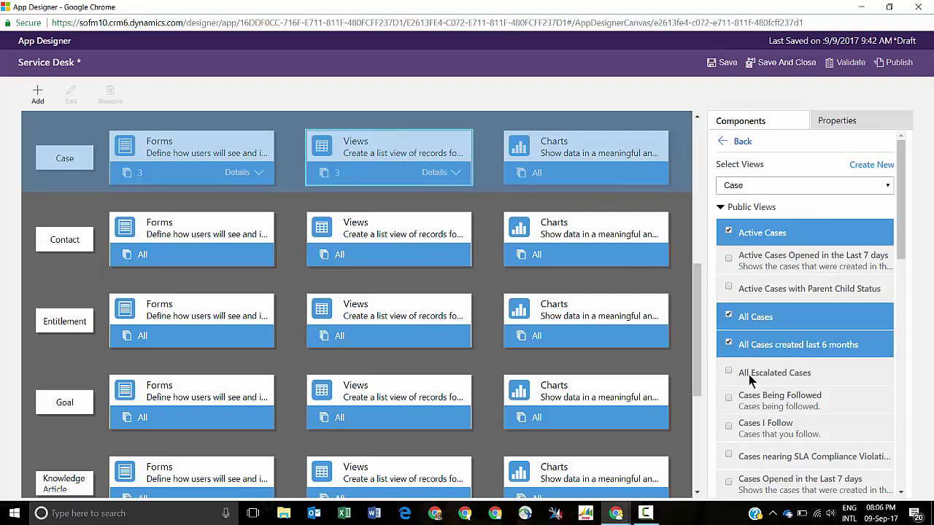
left_click(752, 376)
scroll(815, 354, "down", 1)
scroll(817, 350, "down", 2)
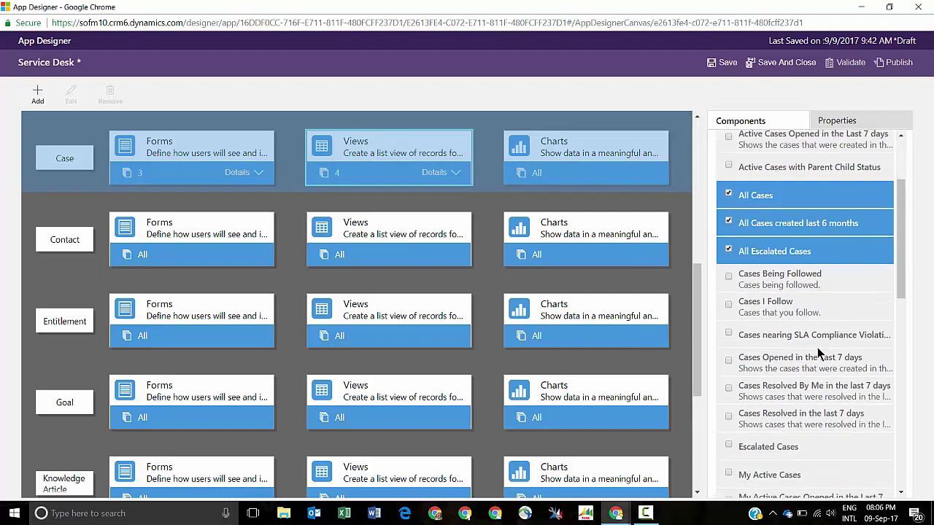
left_click(776, 213)
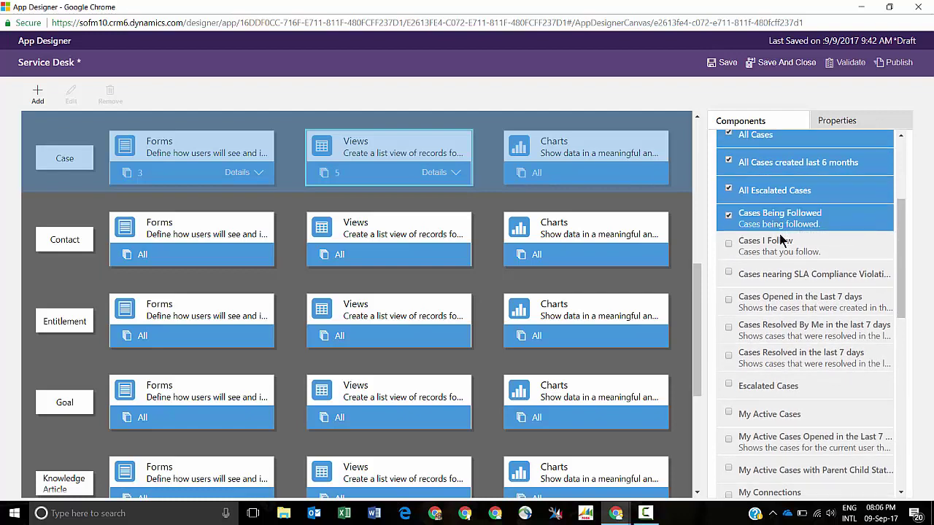
scroll(787, 245, "up", 3)
left_click(576, 203)
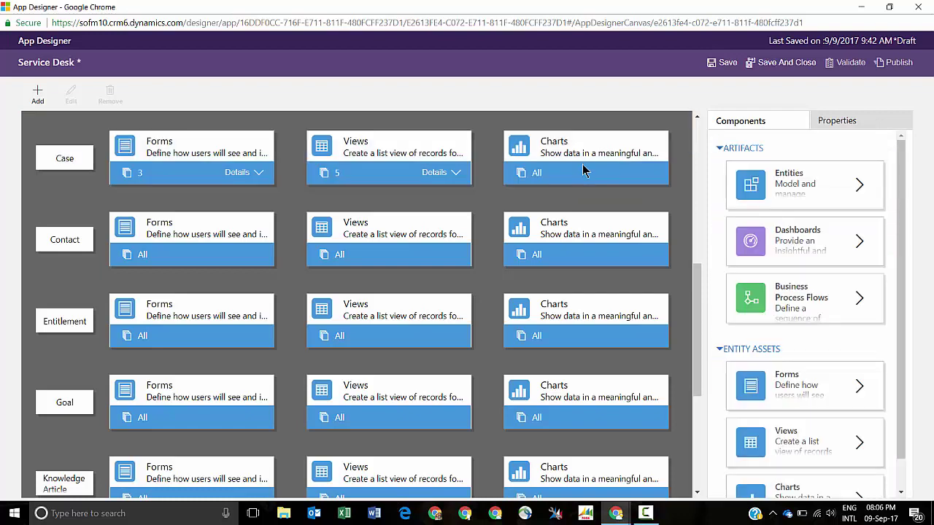
- Add Case charts Active Cases by Agent, Case Creation Trend, Case Customer Effort and Case Resolution Trend
left_click(584, 173)
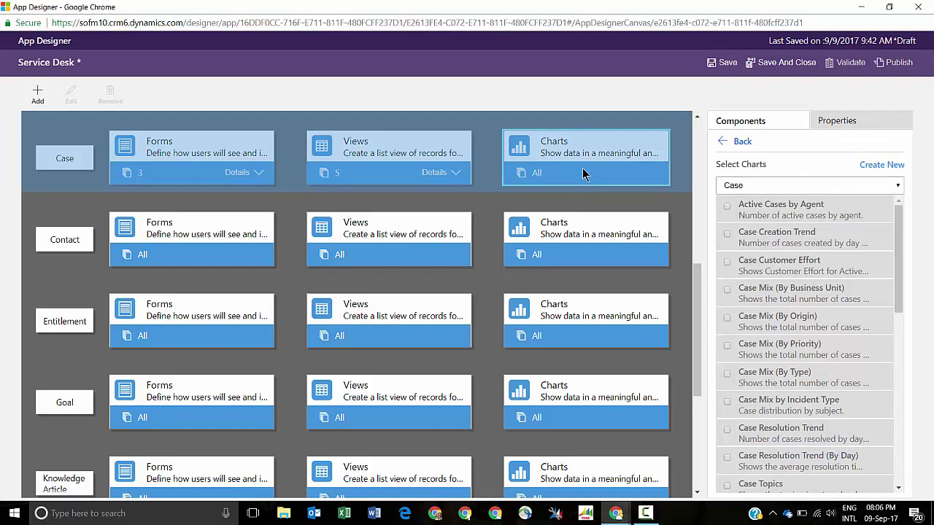
left_click(728, 206)
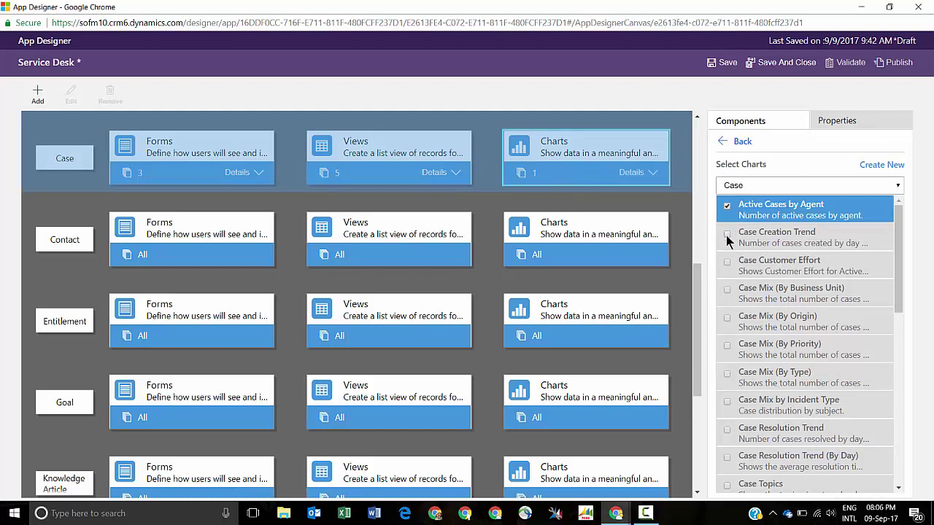
left_click(727, 235)
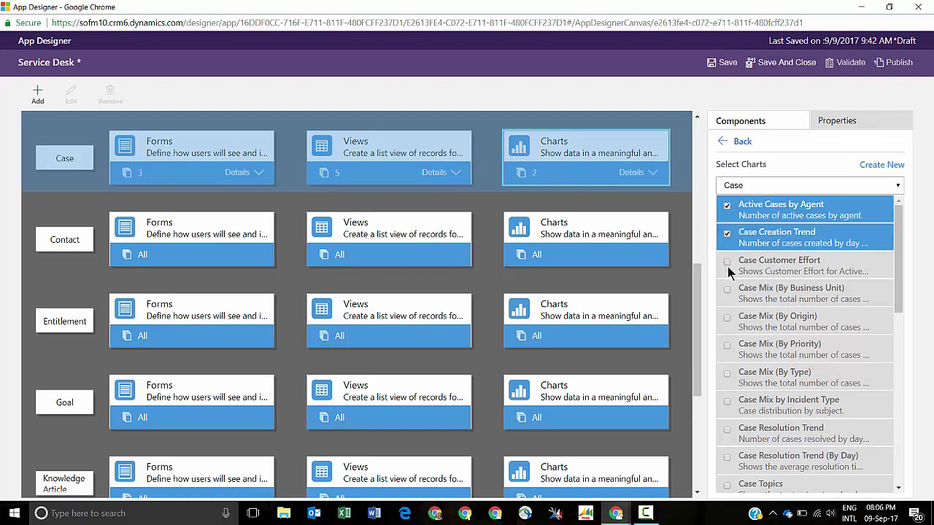
left_click(727, 266)
left_click(728, 432)
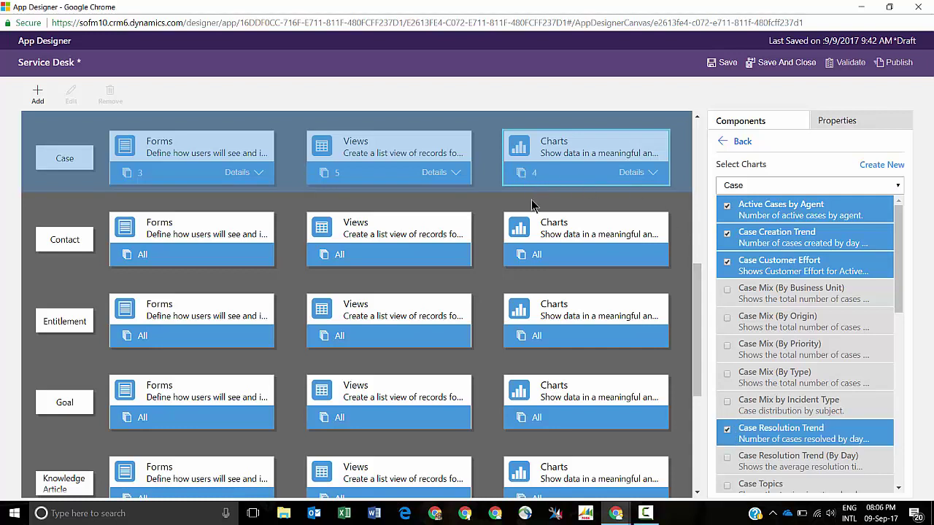
- Review the Contact charts and scroll the canvas back to the top
left_click(540, 253)
scroll(689, 228, "down", 1)
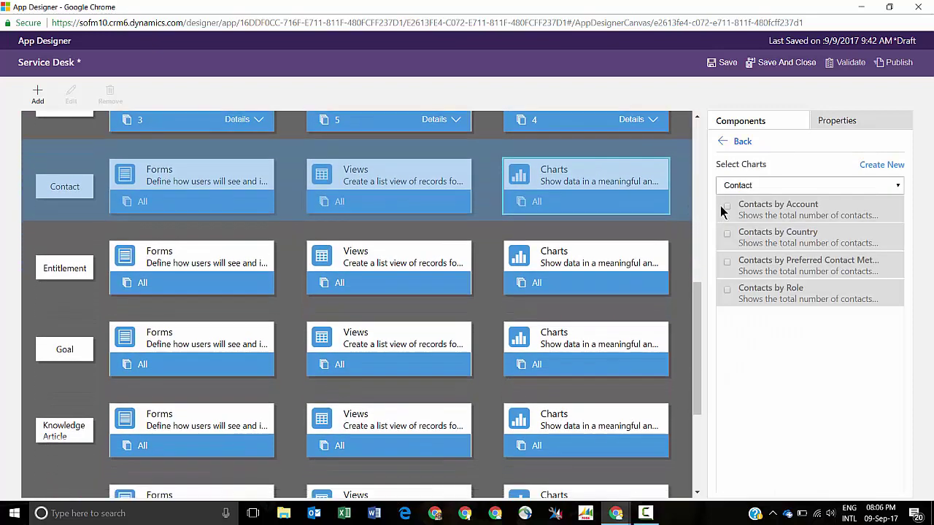
scroll(588, 184, "up", 1)
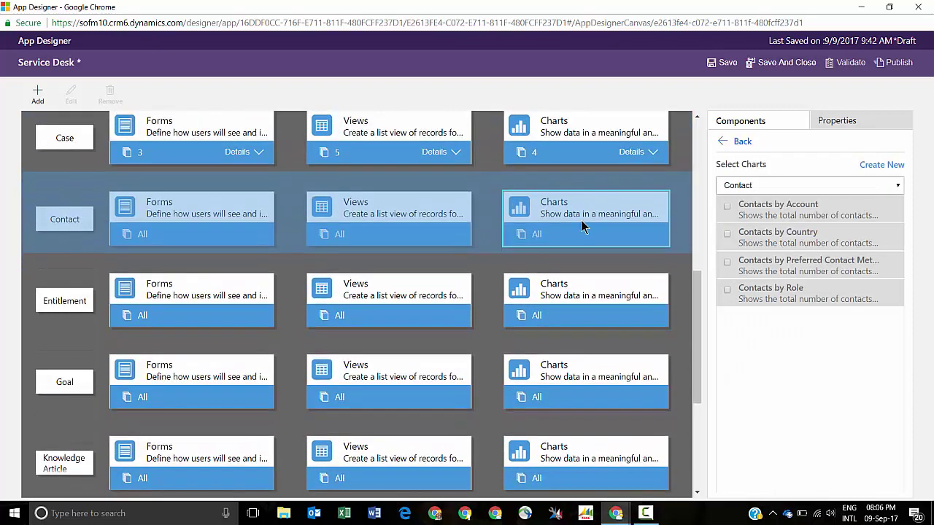
scroll(584, 226, "up", 2)
scroll(592, 307, "up", 5)
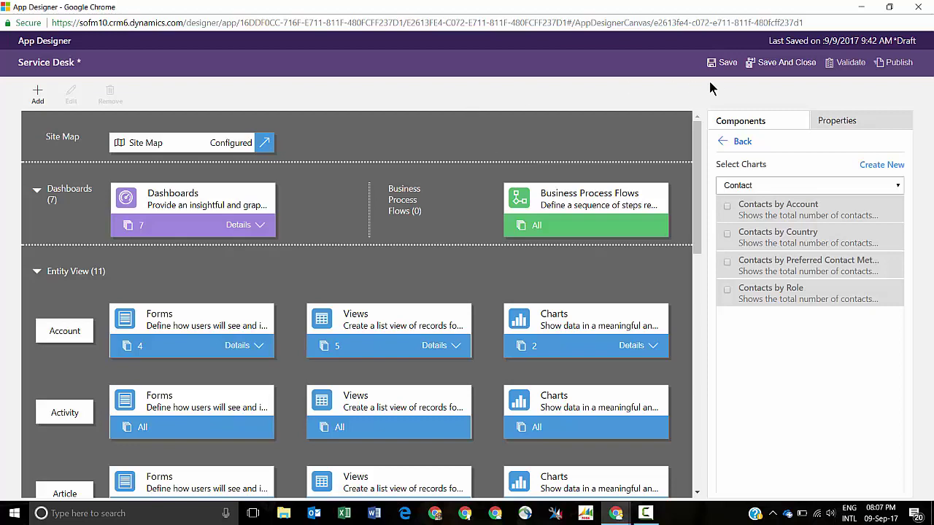
- Save and publish Service Desk, then close the App Designer window
left_click(723, 63)
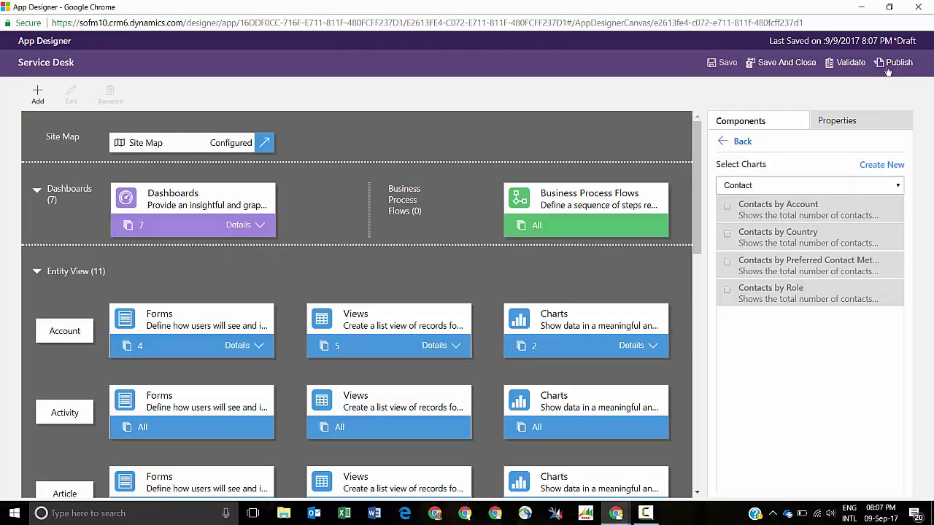
left_click(893, 63)
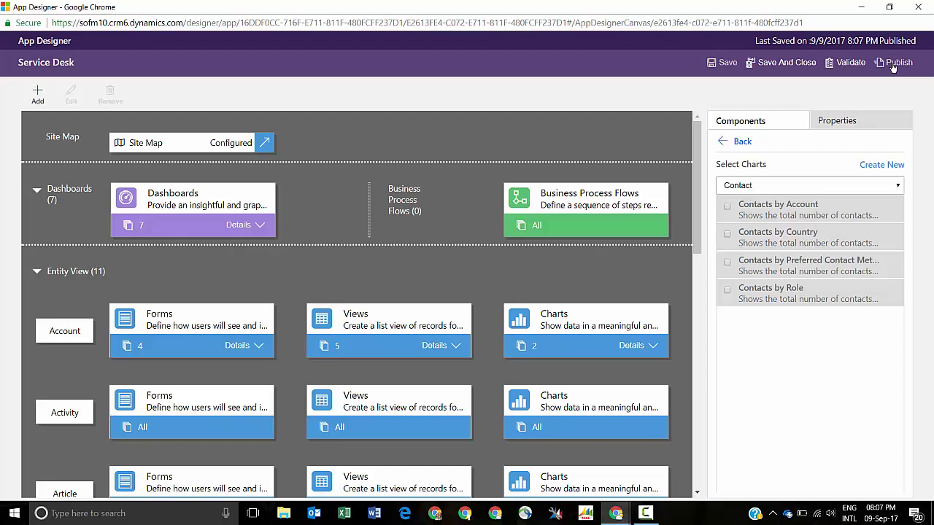
left_click(917, 8)
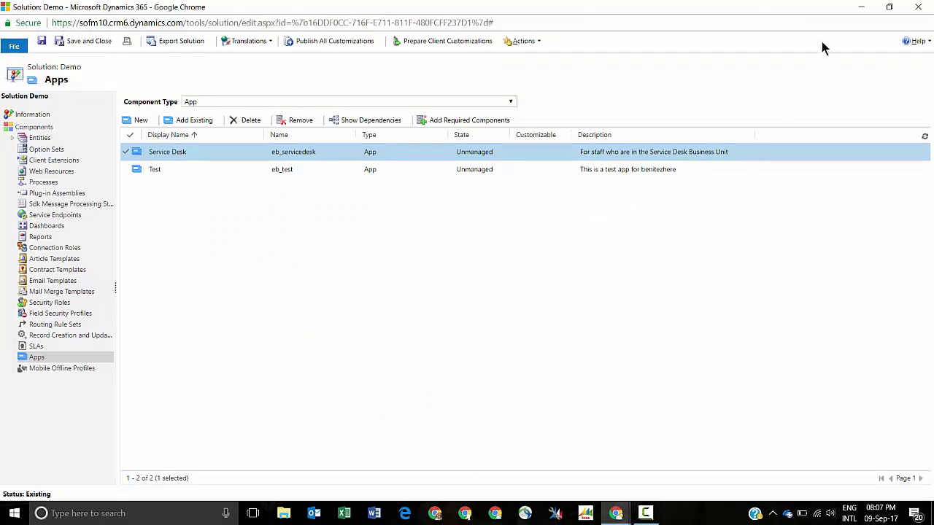
- In the waiting sign-in window, sign in with the test user's saved account and password
left_click(859, 8)
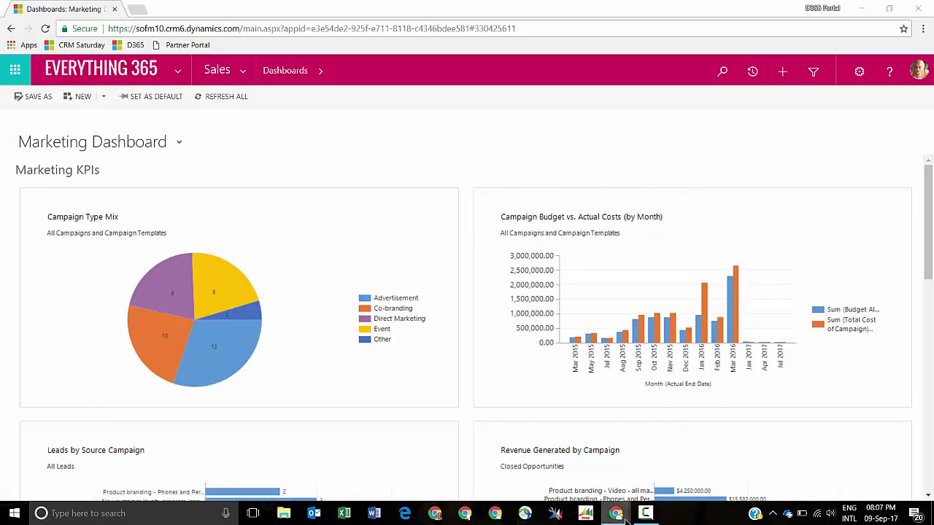
mouse_move(620, 515)
left_click(610, 474)
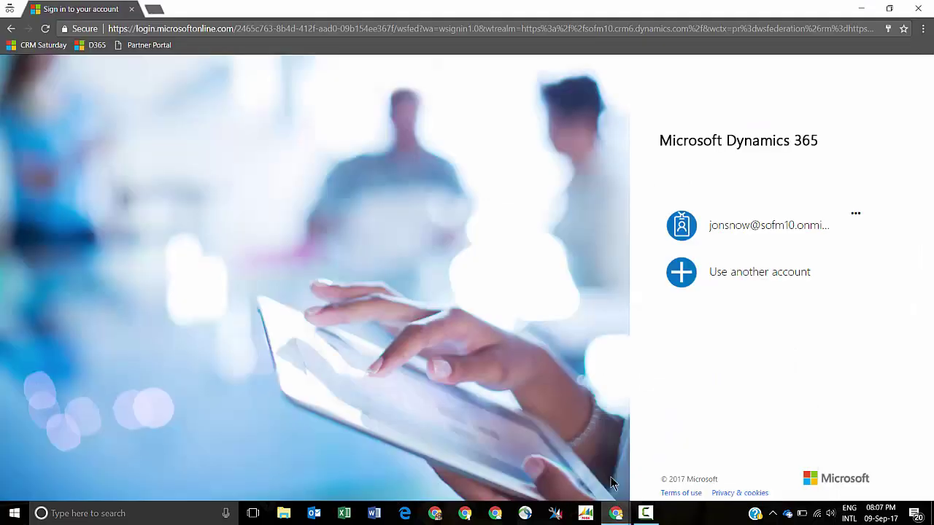
left_click(738, 231)
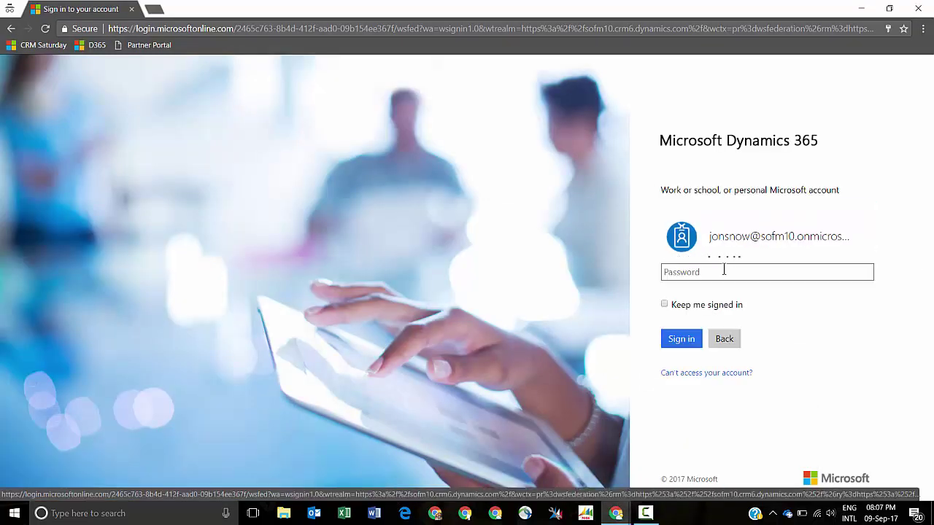
left_click(721, 273)
type("••")
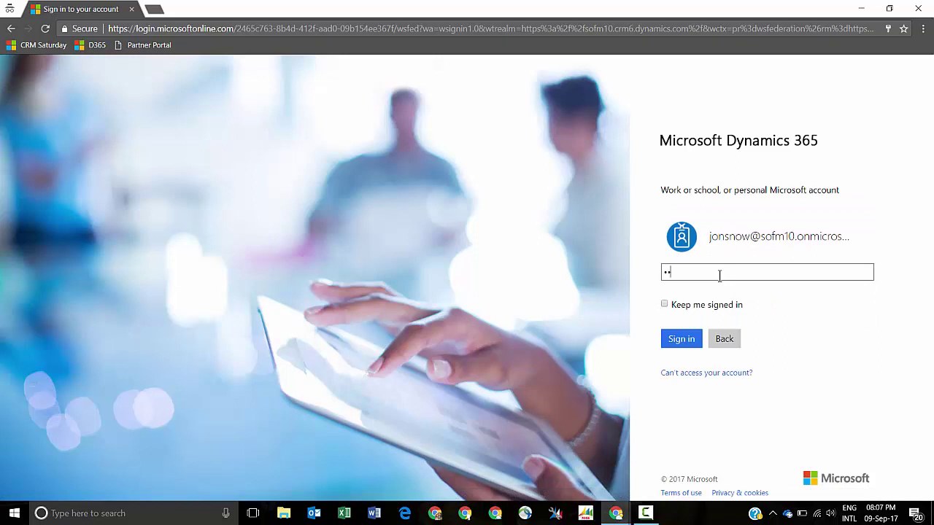
type("•••••••")
key("Return")
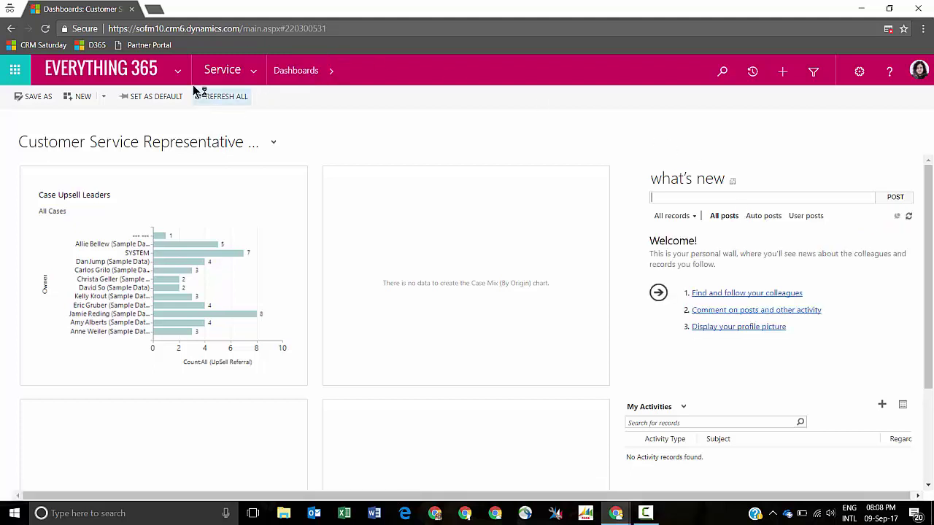
- View the test user's available apps, then minimize that user's window
left_click(178, 70)
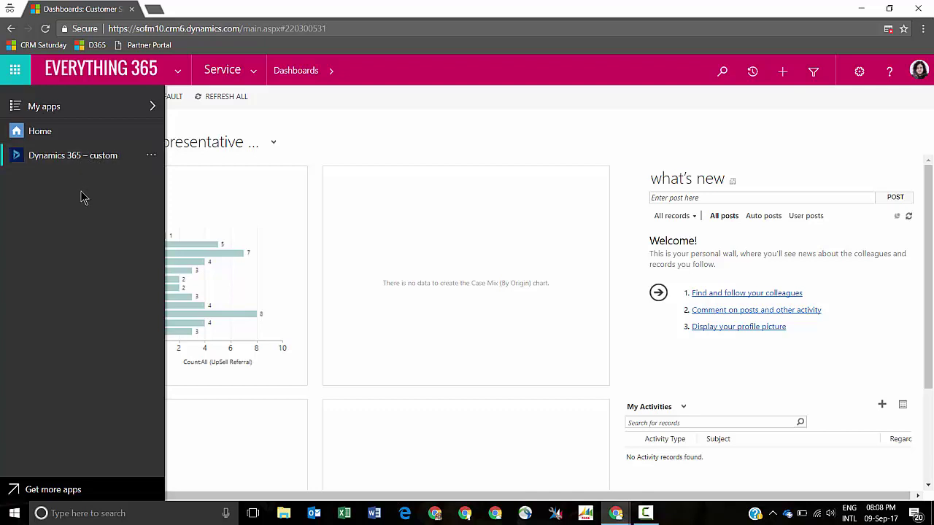
left_click(860, 8)
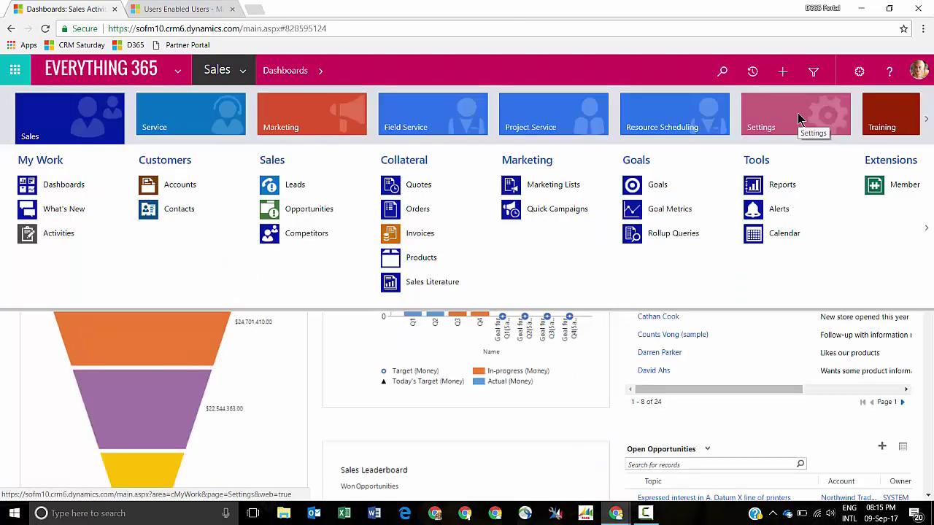
- Open Settings, then change the page address to the apps page
left_click(797, 119)
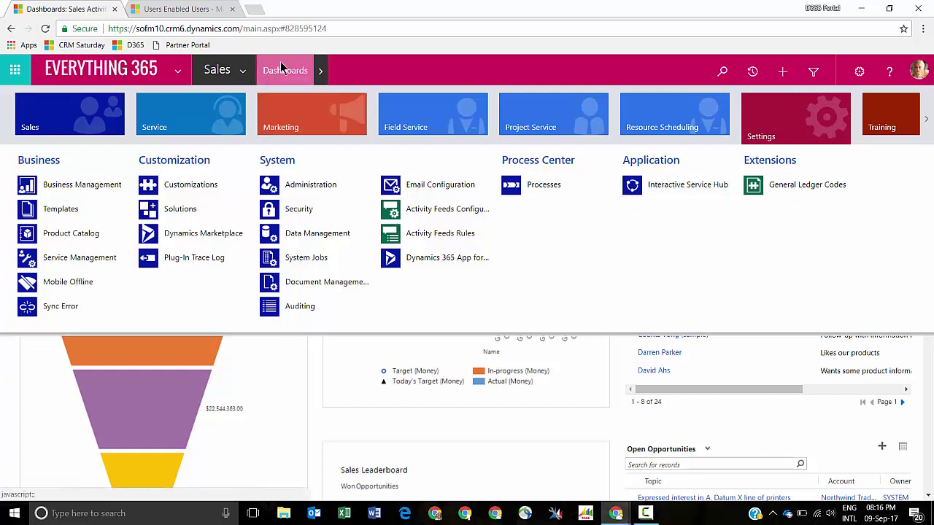
left_click(364, 29)
left_click(364, 30)
left_click_drag(364, 31, 244, 30)
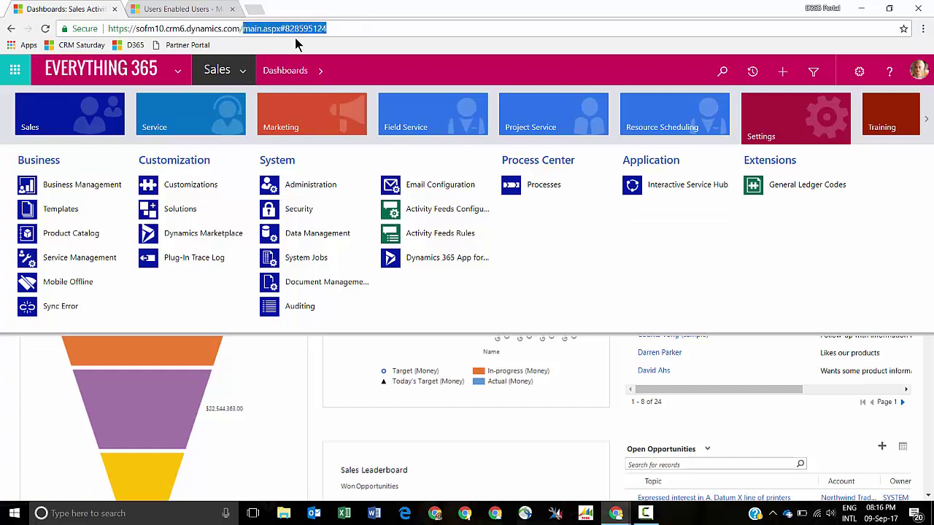
type("a")
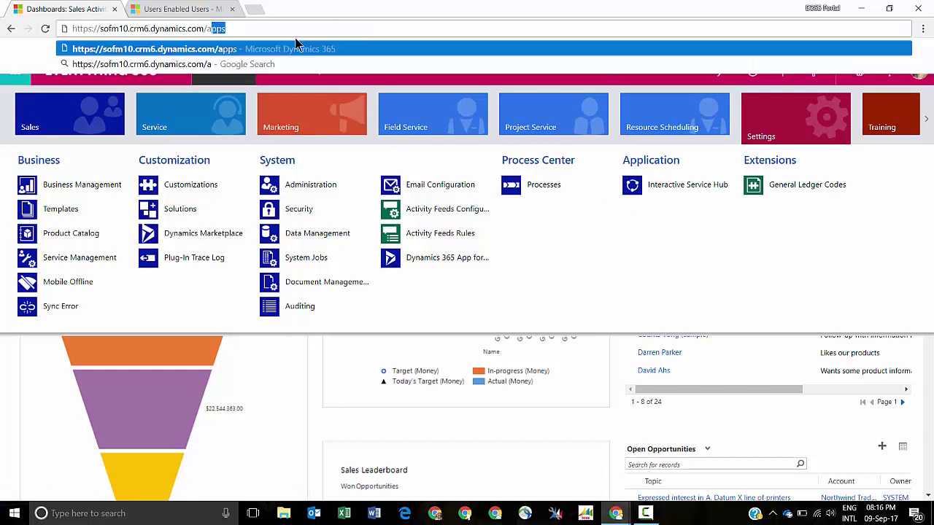
key("Return")
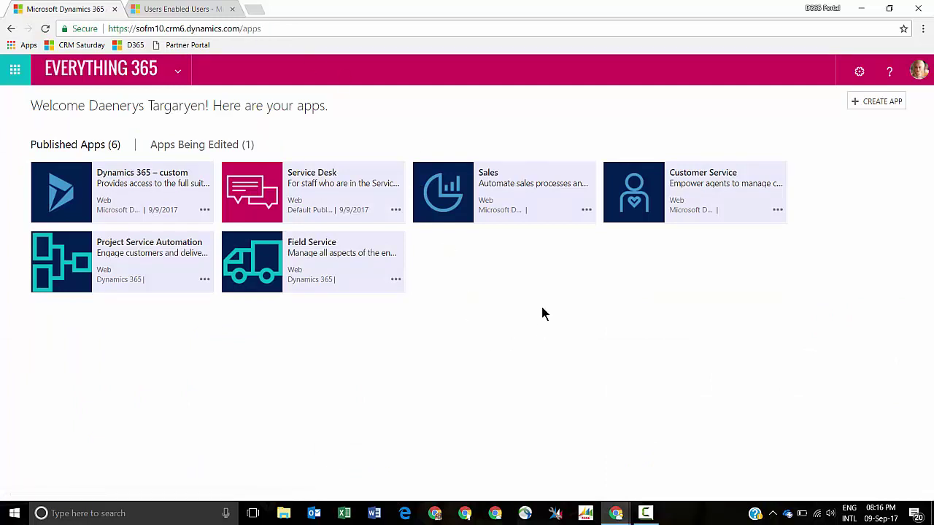
- Grant the Customer Service Representative role access to Service Desk and save
left_click(395, 211)
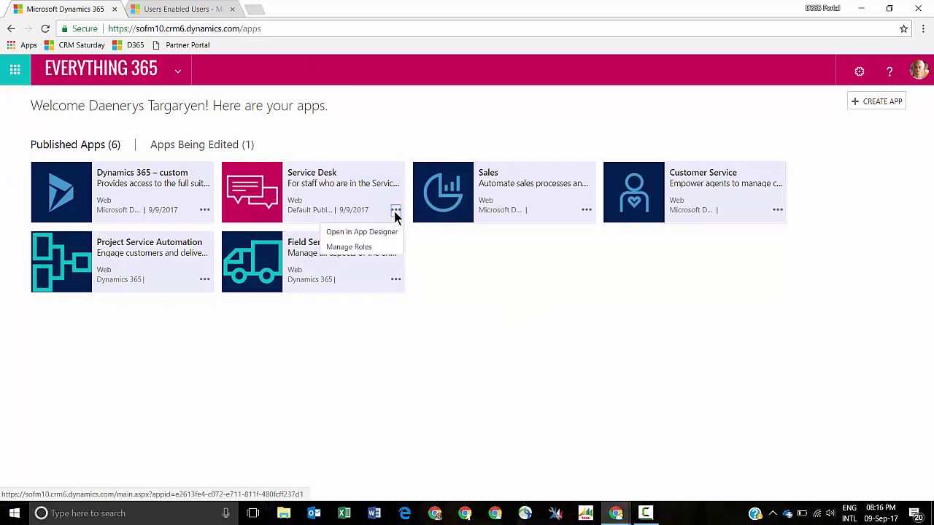
left_click(357, 250)
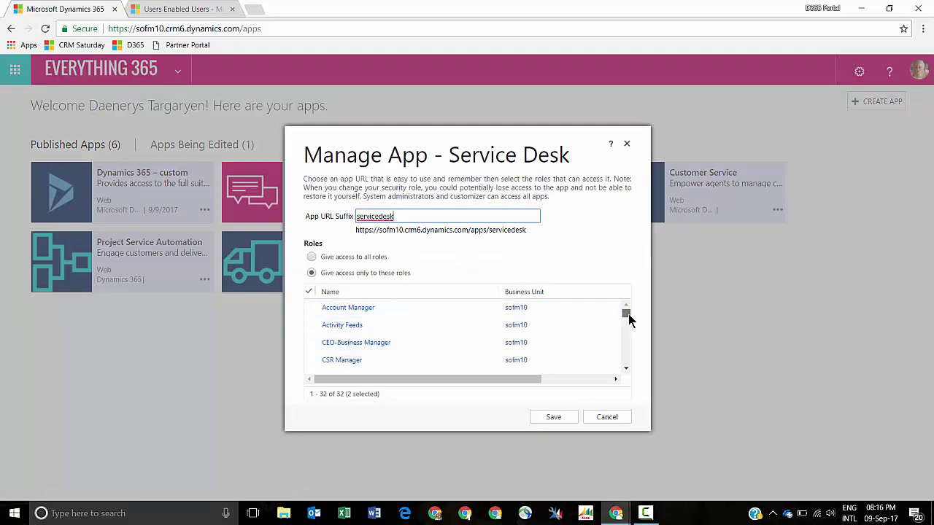
left_click_drag(629, 320, 629, 325)
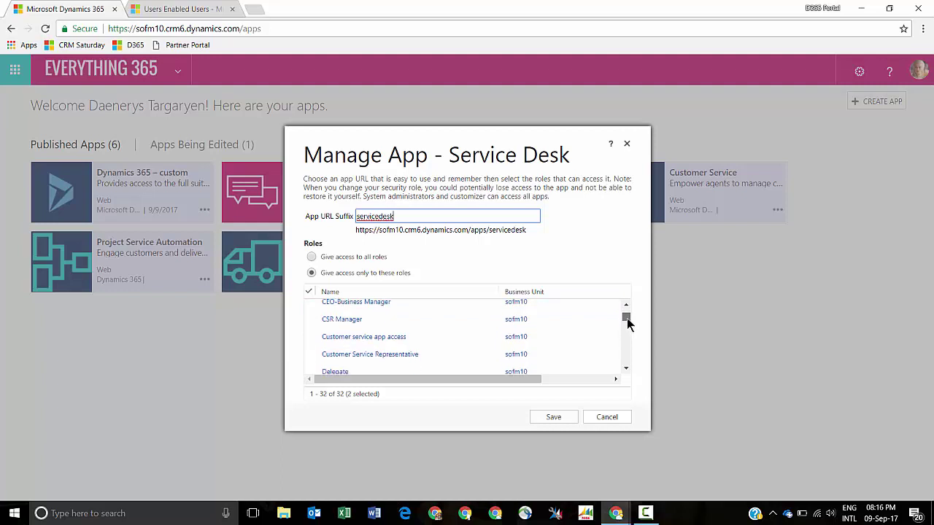
left_click_drag(629, 324, 627, 326)
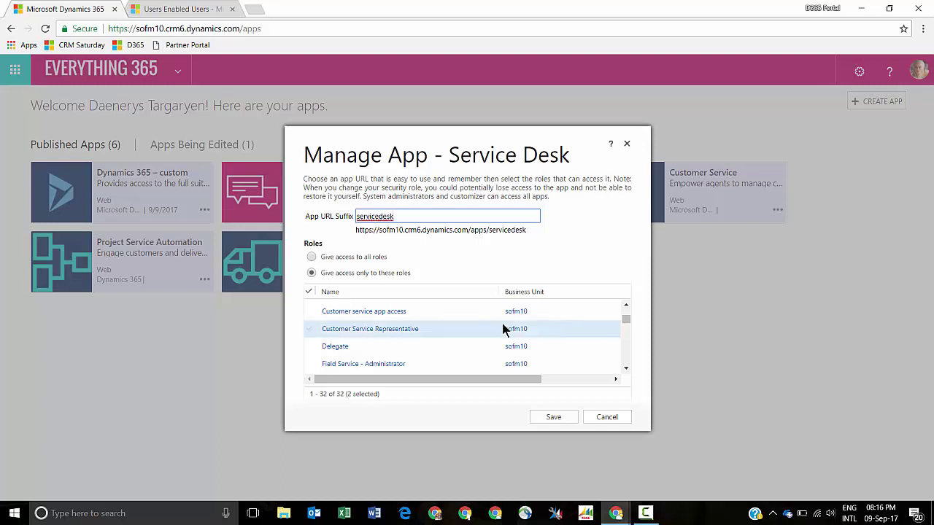
left_click(310, 329)
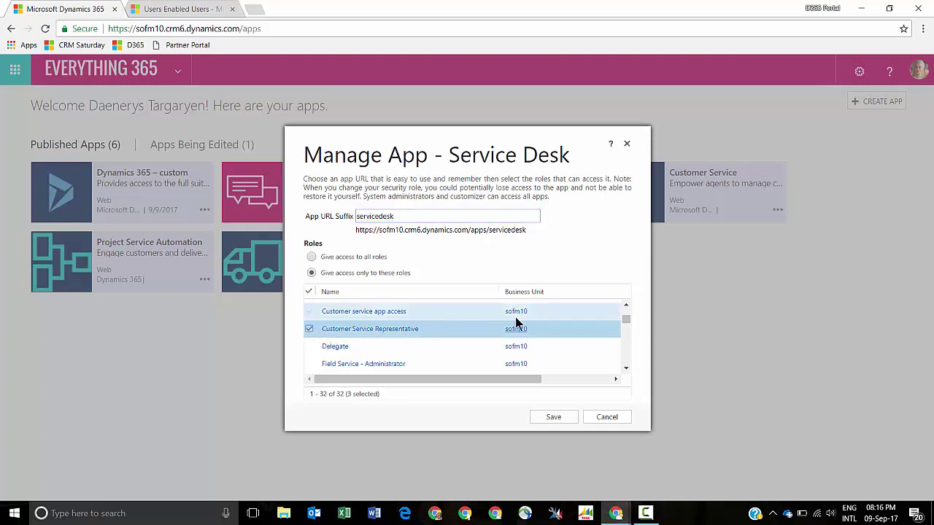
mouse_move(626, 322)
left_mouse_down()
mouse_move(629, 366)
mouse_move(625, 318)
left_mouse_up()
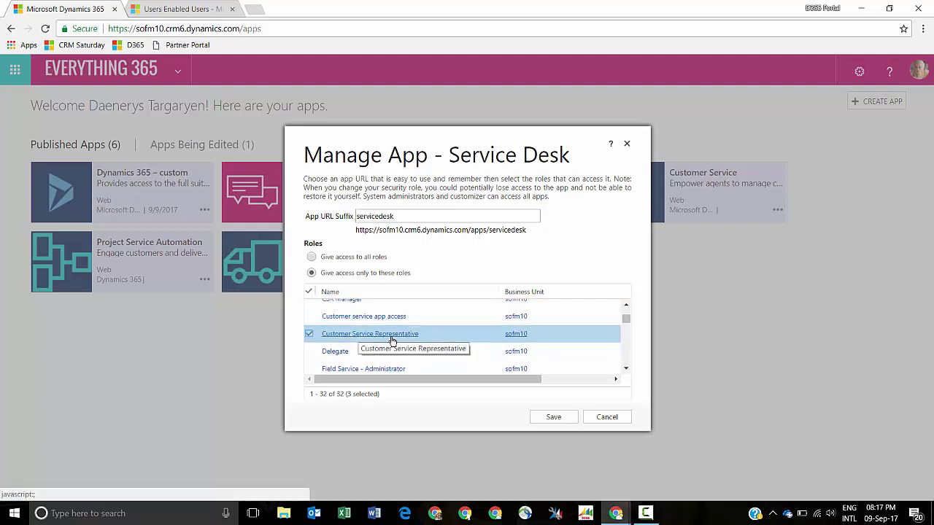
left_click(553, 418)
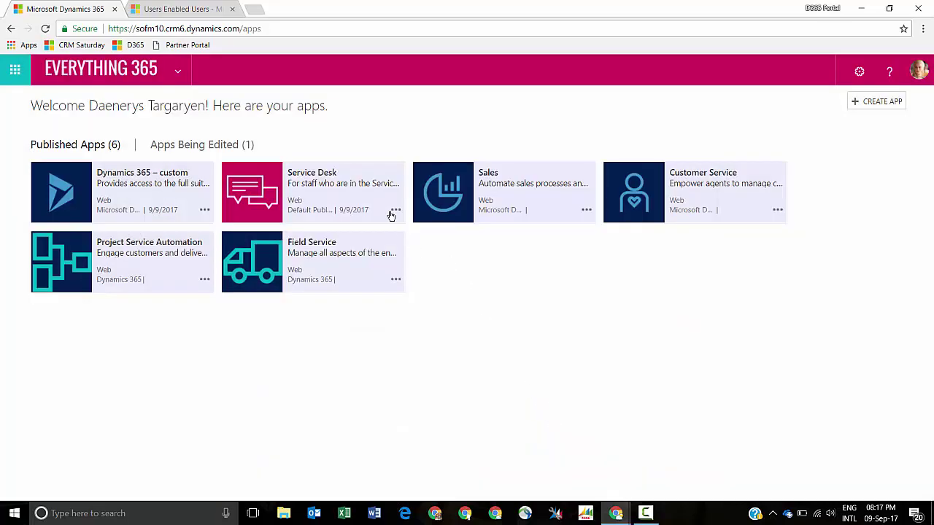
- Reopen Service Desk's role settings to verify the three roles, then cancel
left_click(396, 210)
left_click(389, 247)
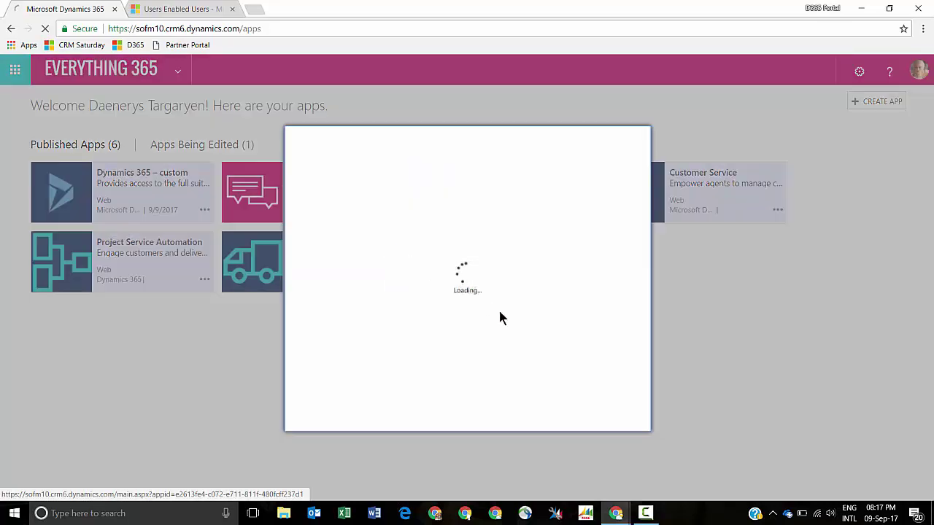
scroll(452, 339, "down", 1)
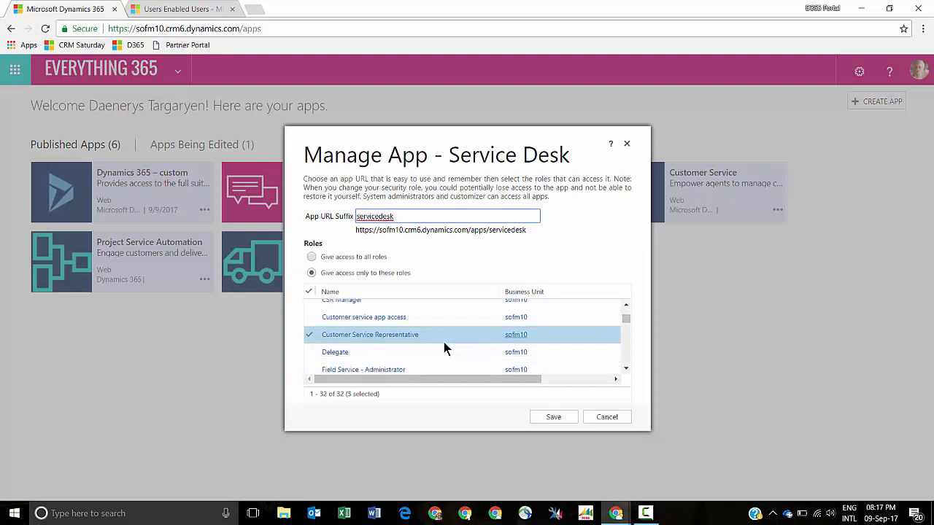
left_click(593, 417)
- In the test user's dashboard window, reload the page and open Service Desk from the app list
mouse_move(619, 515)
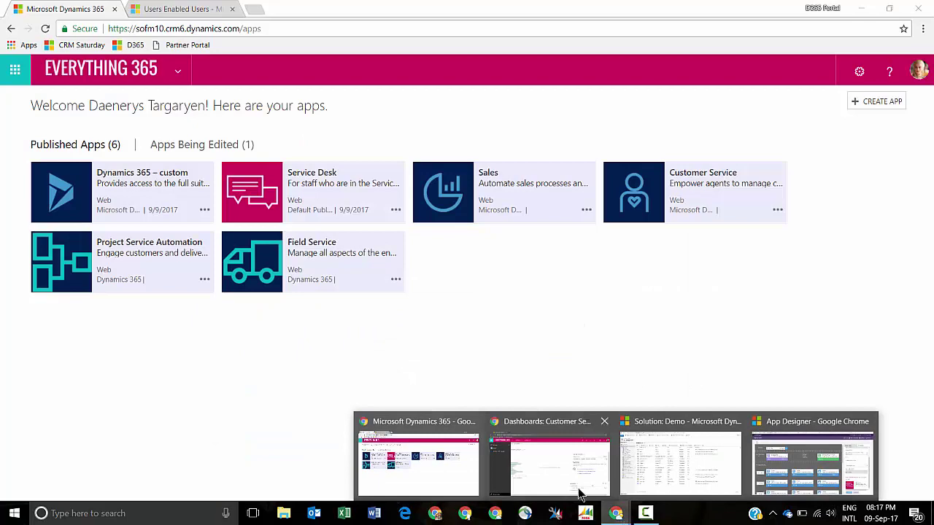
left_click(578, 491)
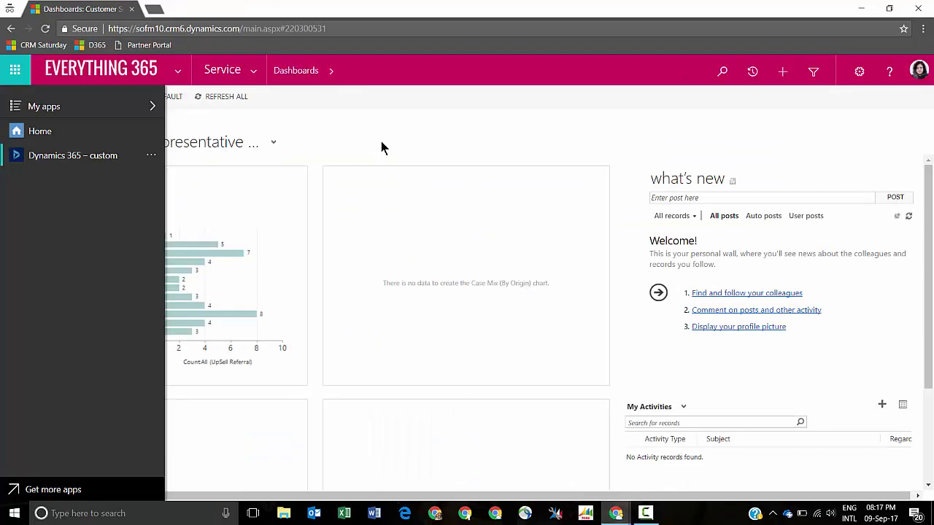
left_click(184, 75)
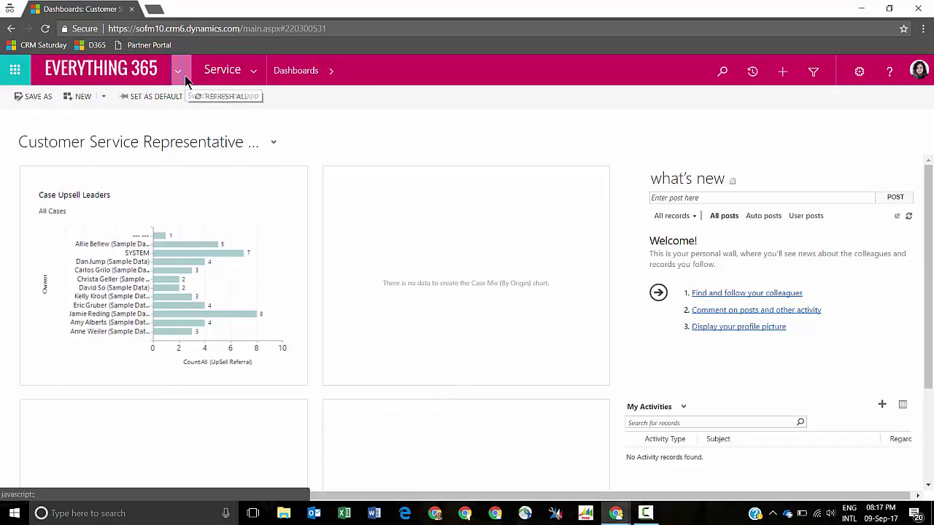
left_click(44, 32)
left_click(509, 123)
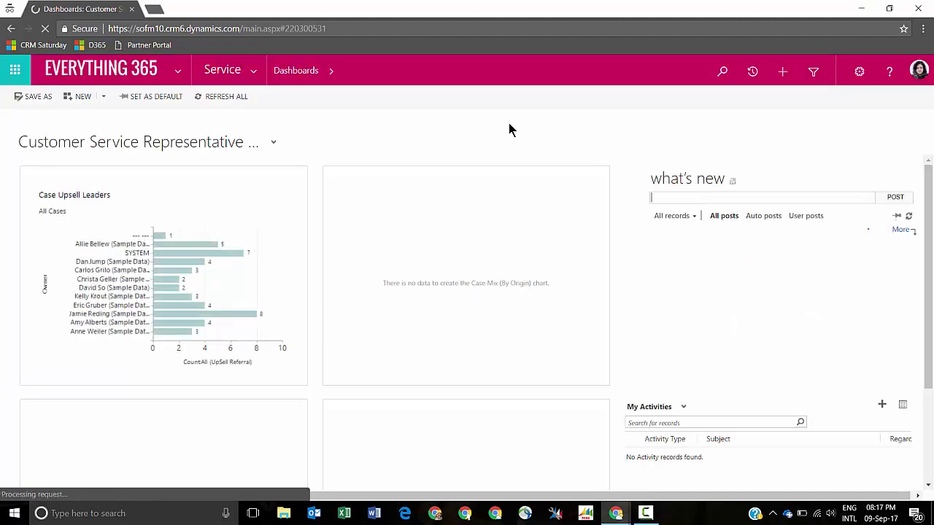
left_click(181, 70)
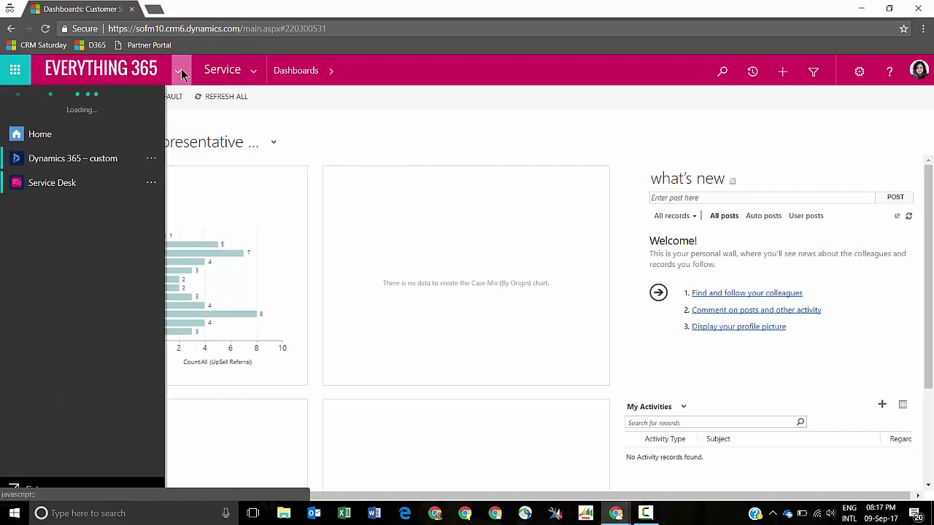
left_click(52, 182)
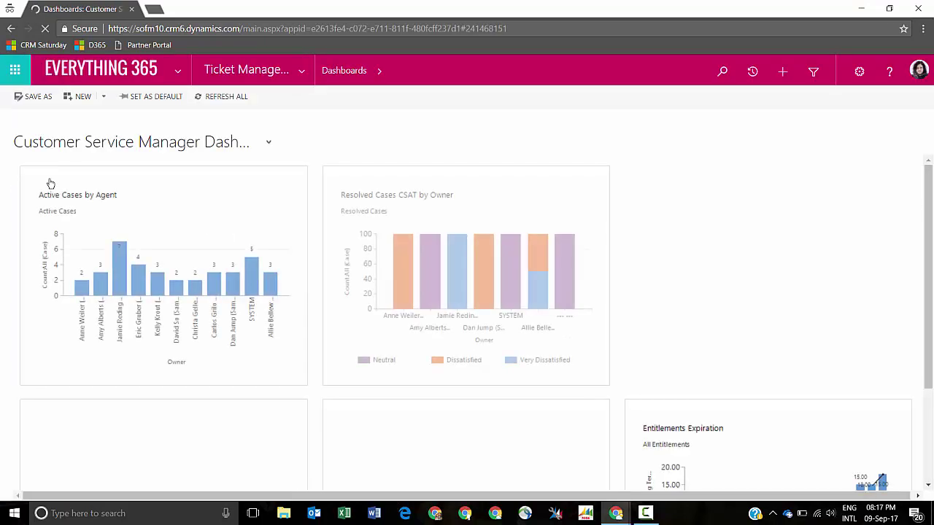
- Expand the Service Desk sitemap showing My Work, Customers and Service groups
left_click(312, 70)
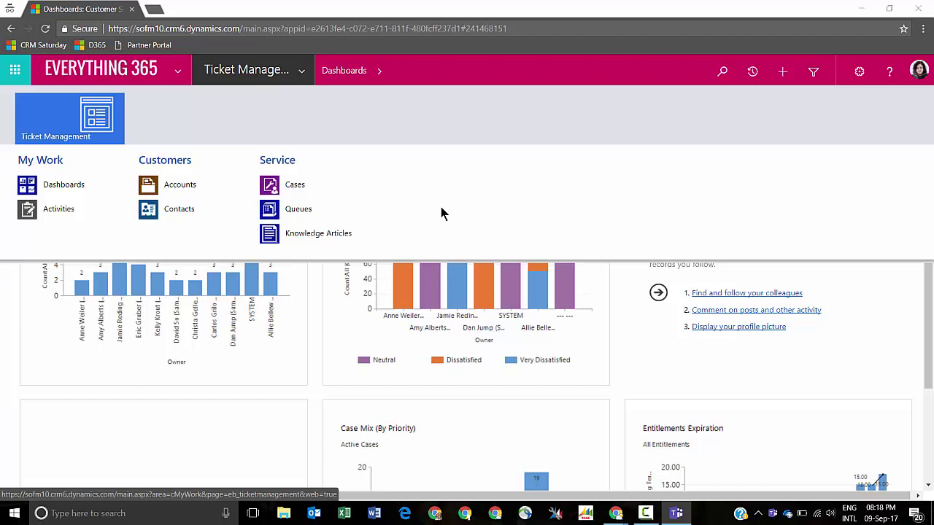
- Browse the Accounts list and the A. Datum record, then switch to the 37 Active Cases
left_click(197, 186)
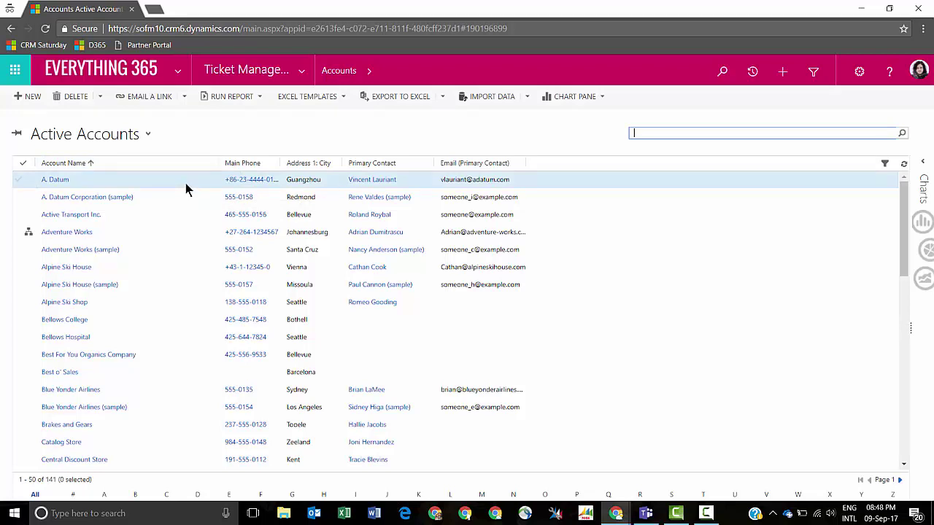
double_click(174, 188)
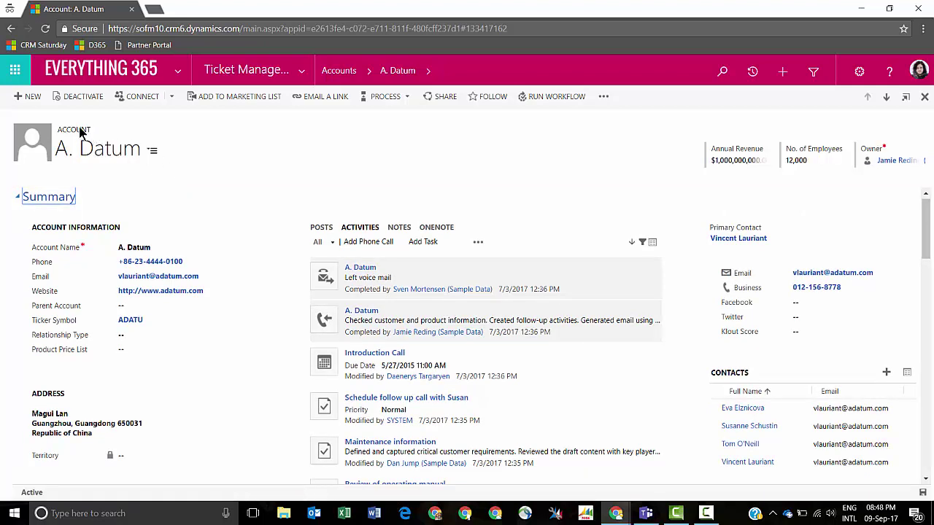
left_click(337, 73)
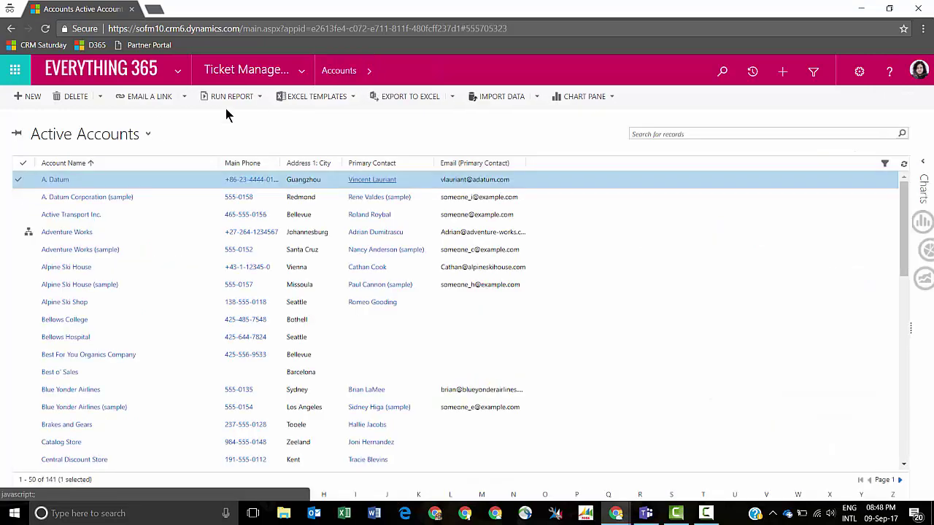
left_click(146, 141)
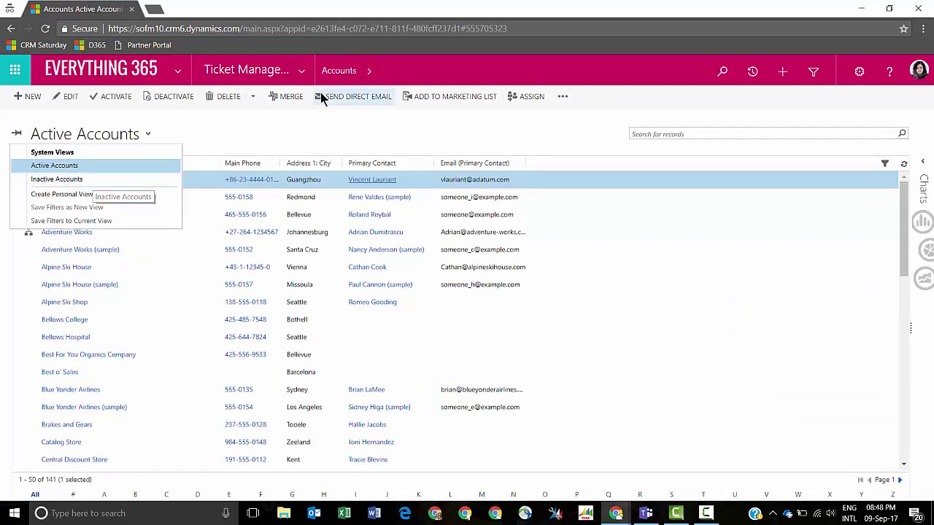
left_click(305, 77)
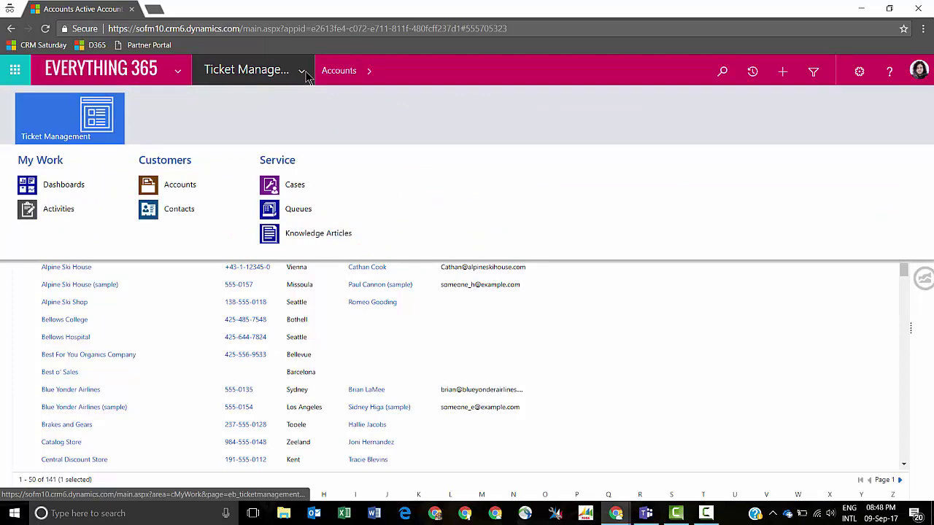
left_click(291, 188)
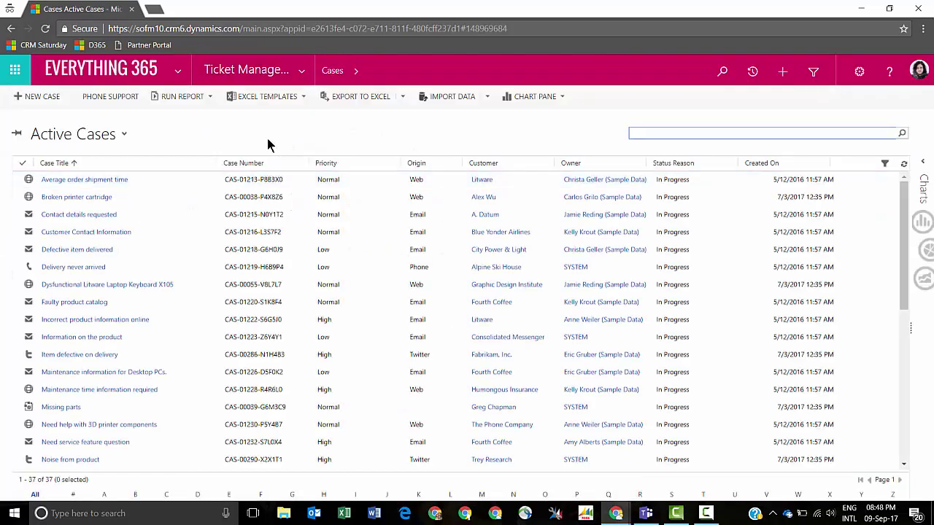
- Check the available case views, then open the first active case record
left_click(124, 135)
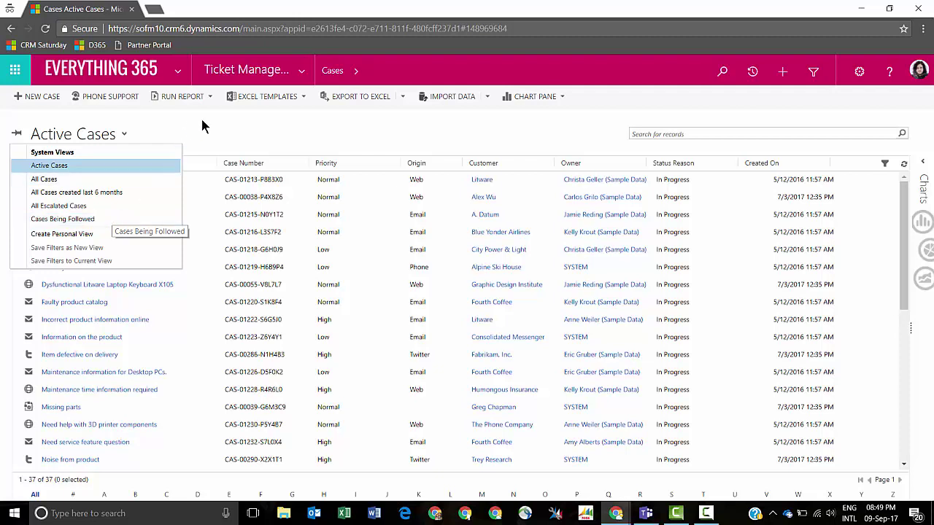
left_click(216, 139)
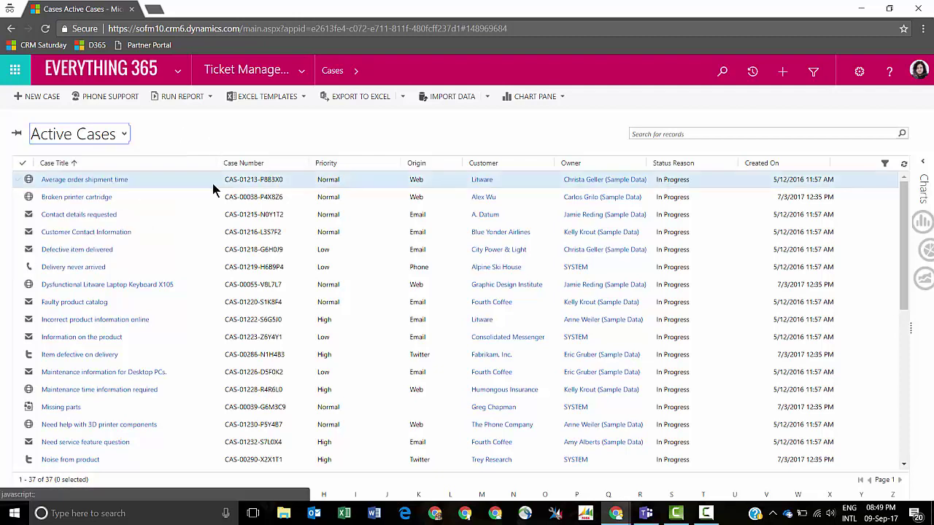
double_click(212, 183)
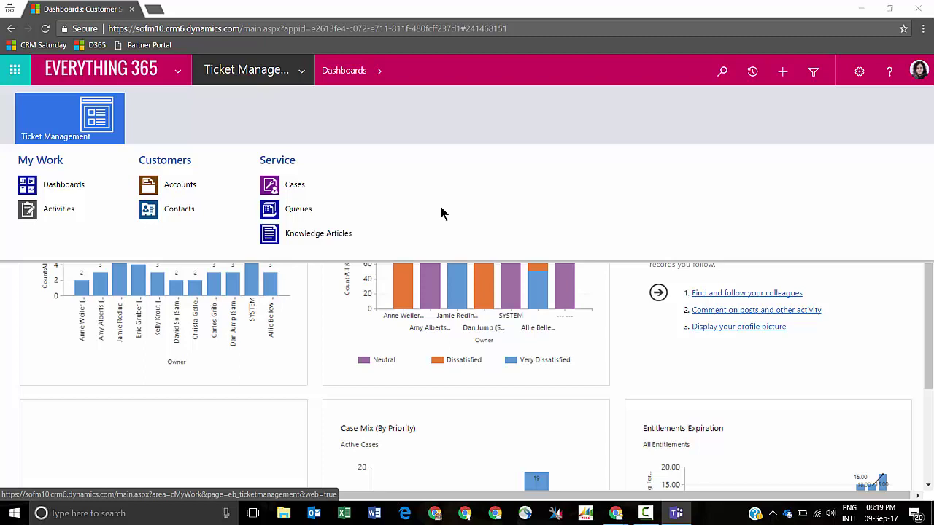
left_click(815, 71)
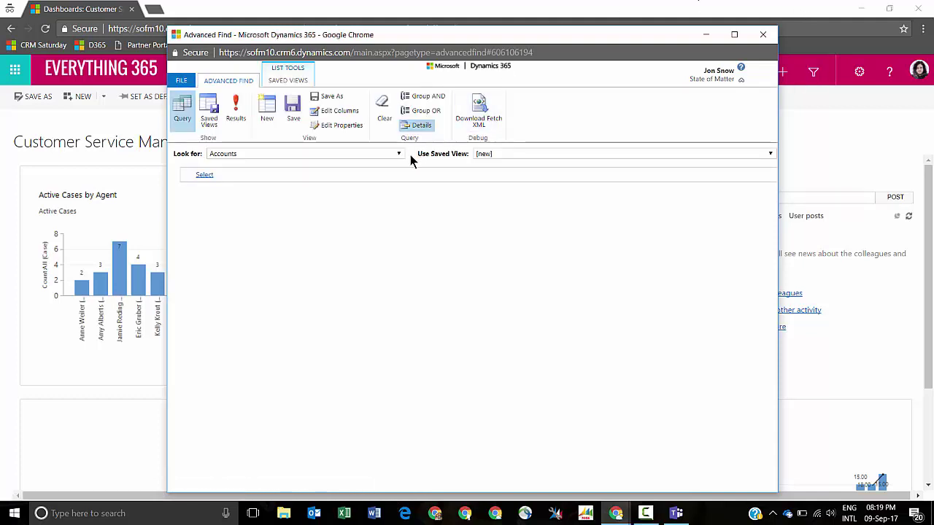
left_click(399, 153)
left_click_drag(399, 186, 399, 272)
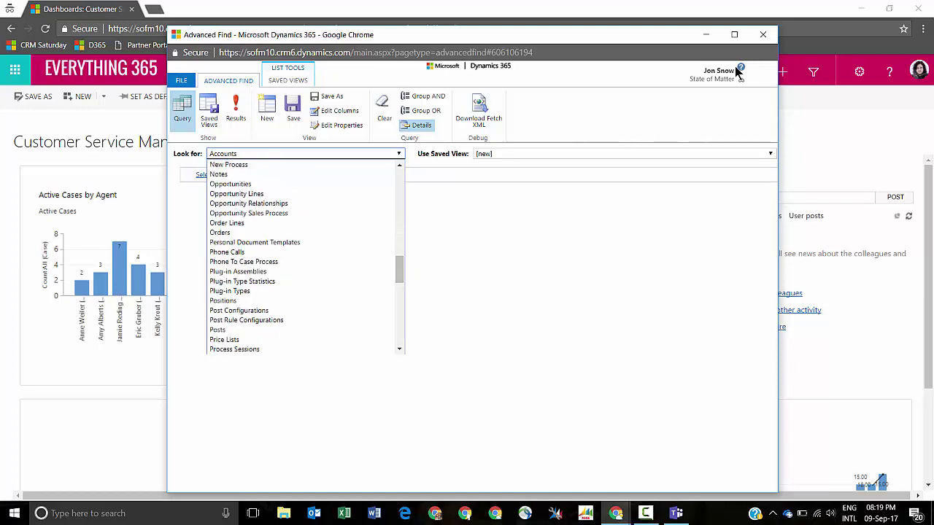
left_click(759, 35)
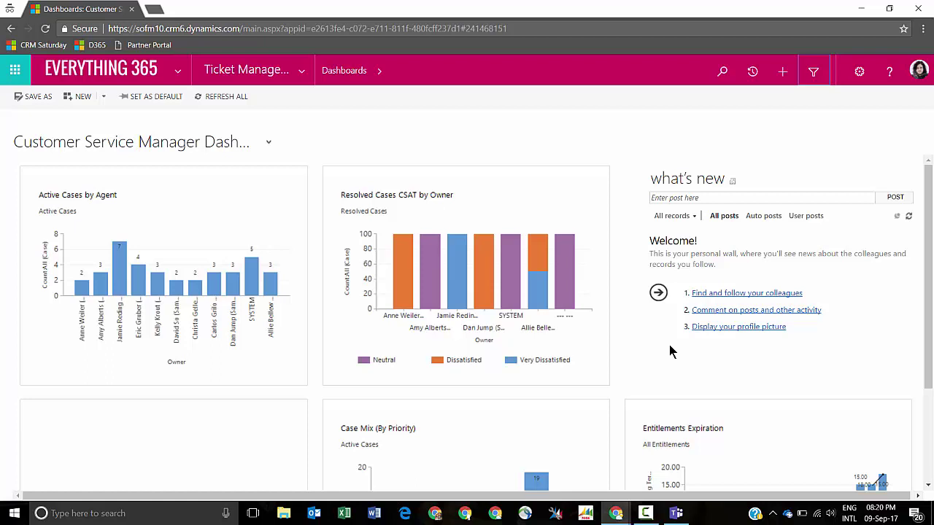
- Minimize the test user's dashboard and switch to the Solution: Demo window
left_click(861, 8)
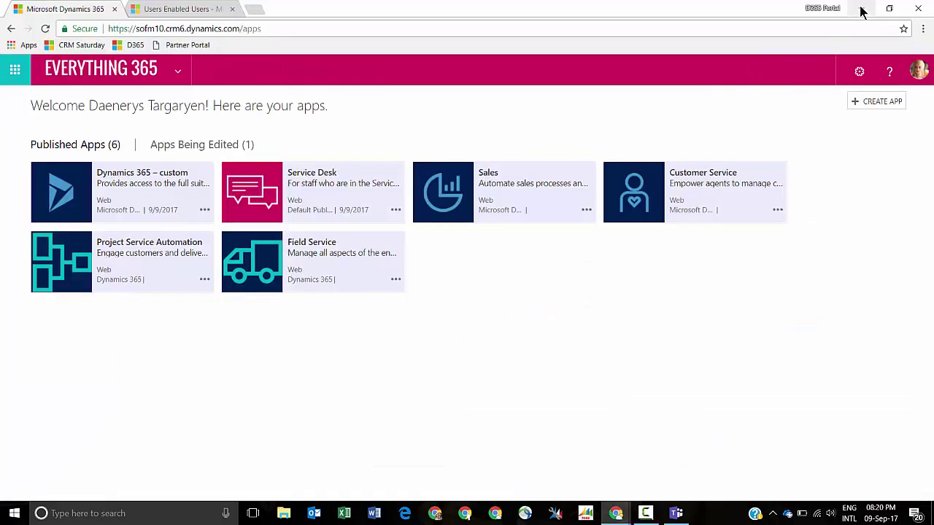
mouse_move(616, 513)
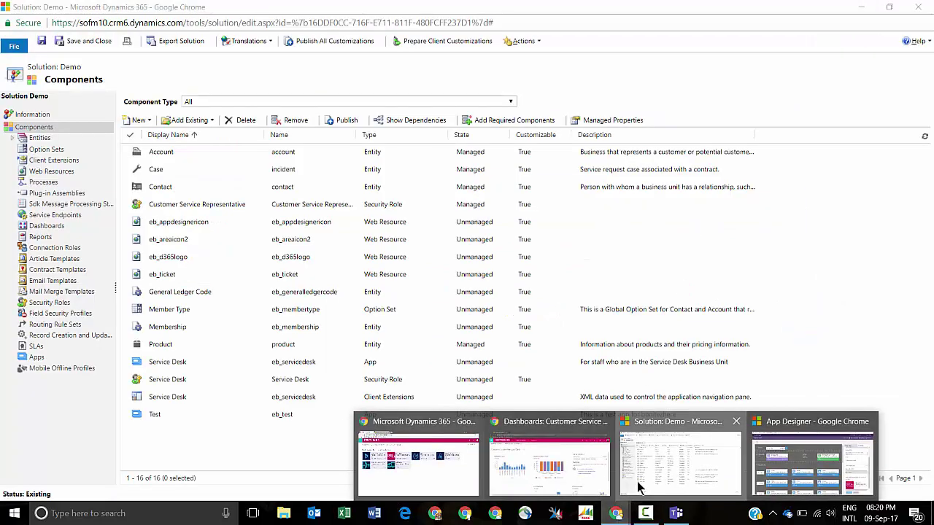
left_click(636, 485)
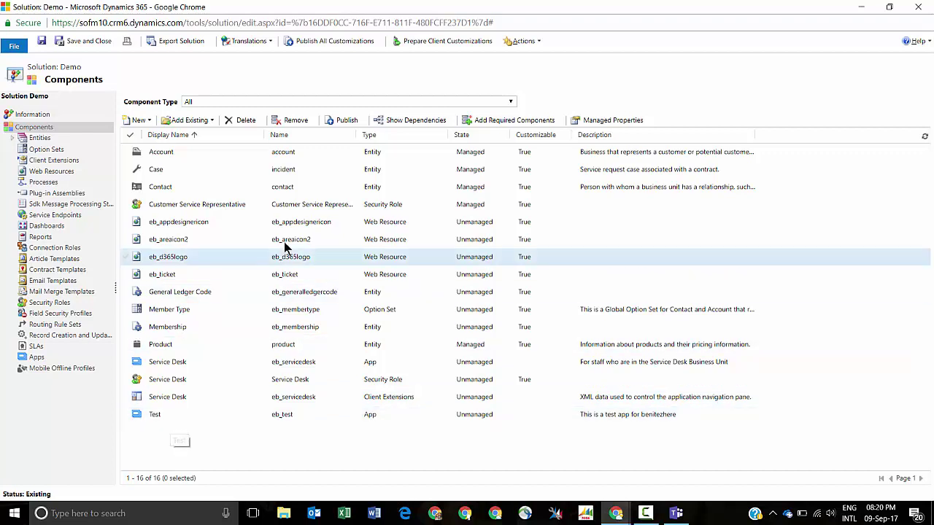
- Expand the Add Existing dropdown to show component types from Entity to App
left_click(210, 120)
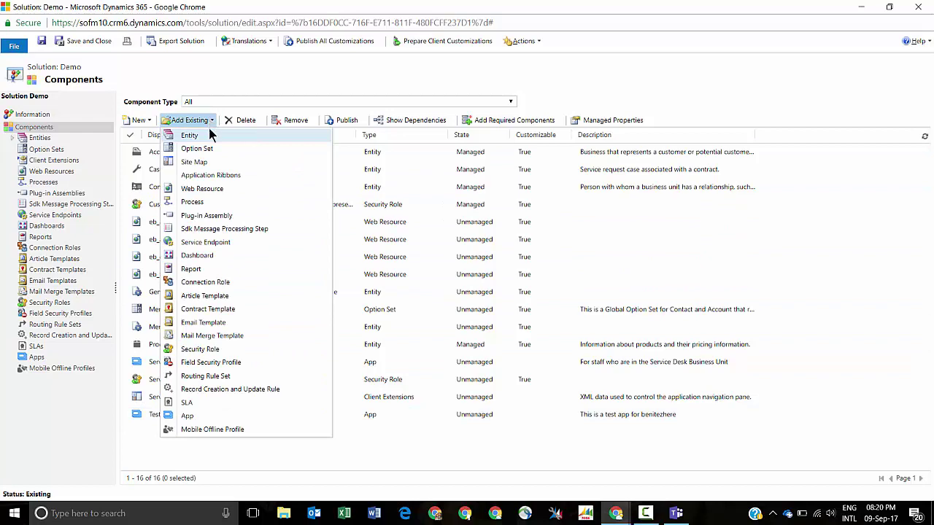
left_click(206, 162)
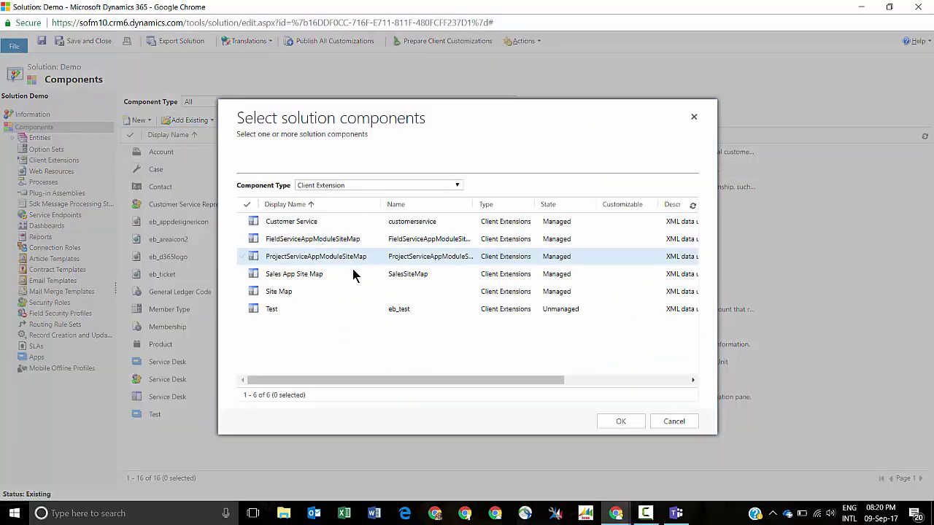
left_click(312, 313)
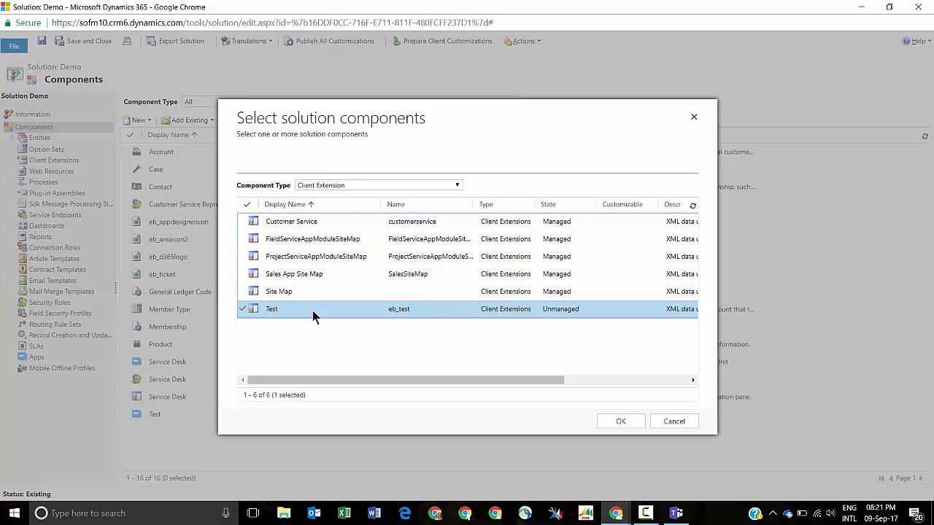
left_click(674, 421)
- Minimize the Solution: Demo window to reveal the apps page listing Service Desk
left_click(863, 8)
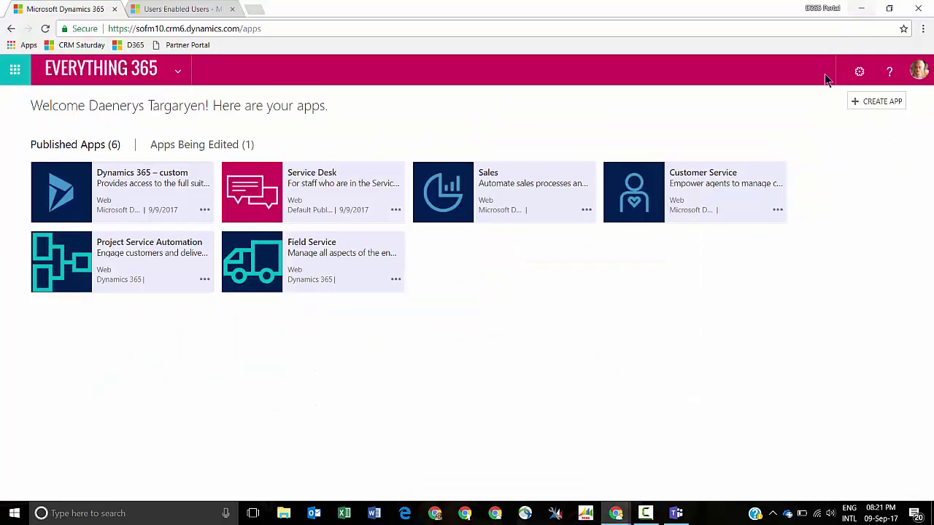